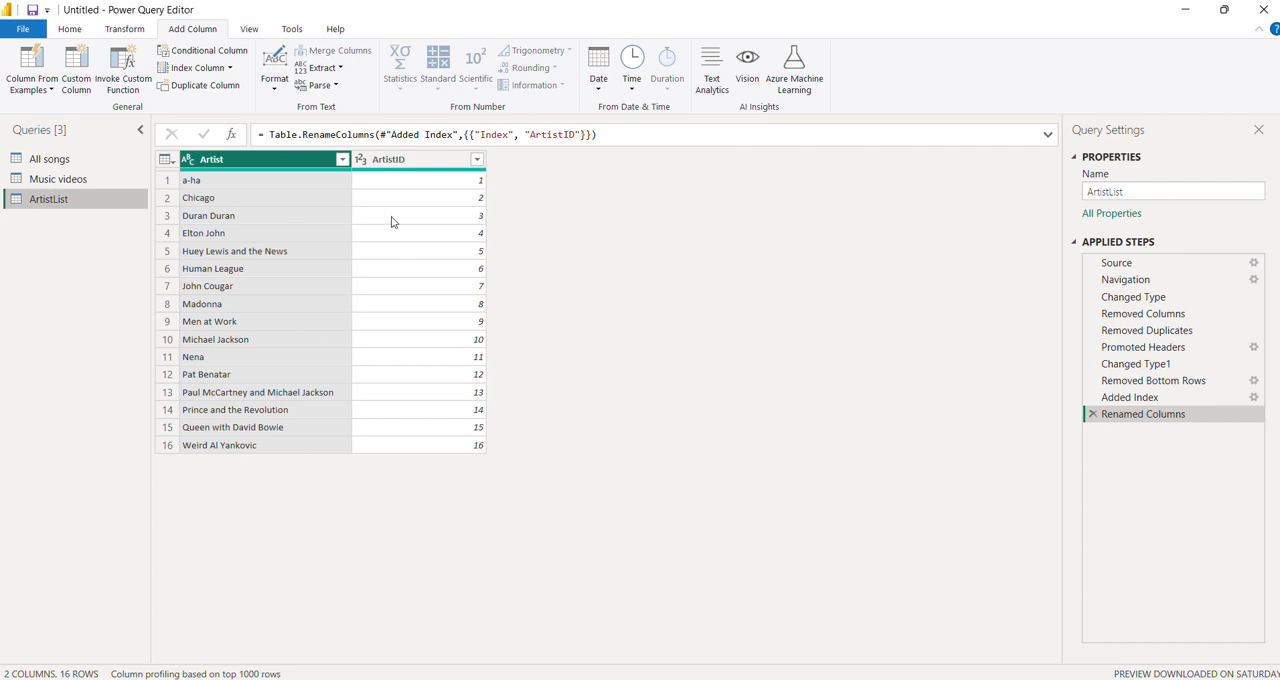
# - Add an index column counting from 0 and a custom index column starting at 101 with increment 2 to ArtistList
pyautogui.click(230, 68)
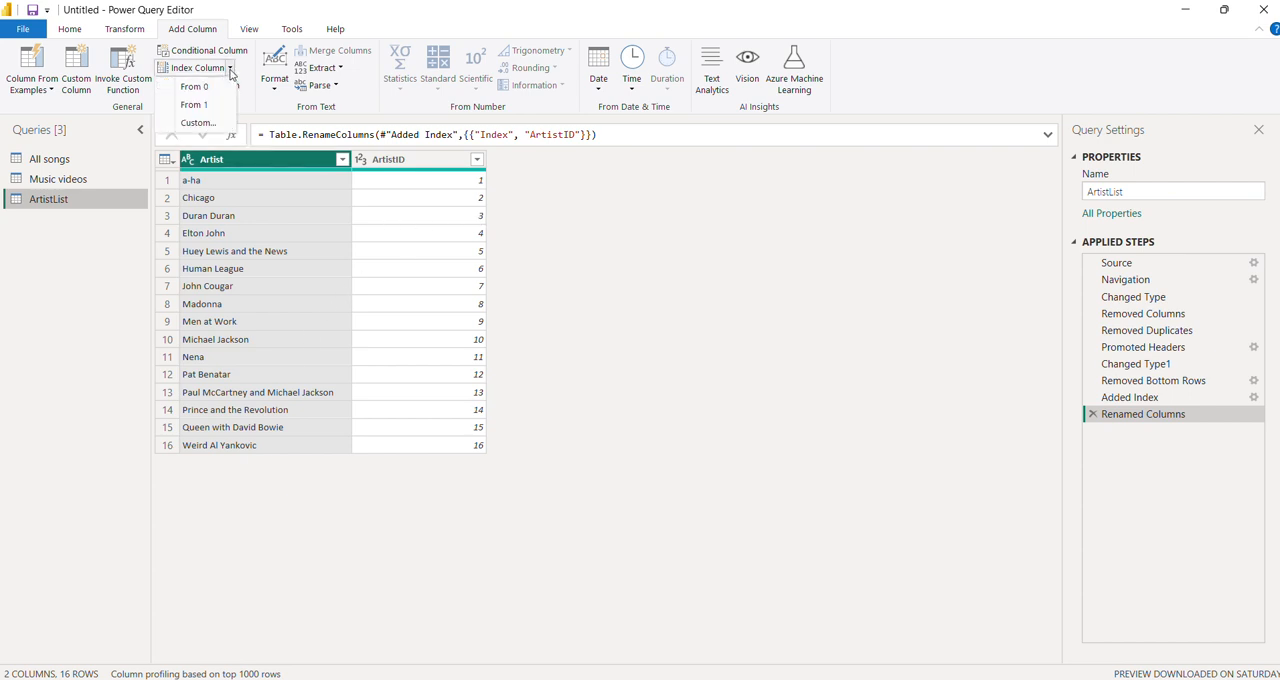
pyautogui.click(220, 91)
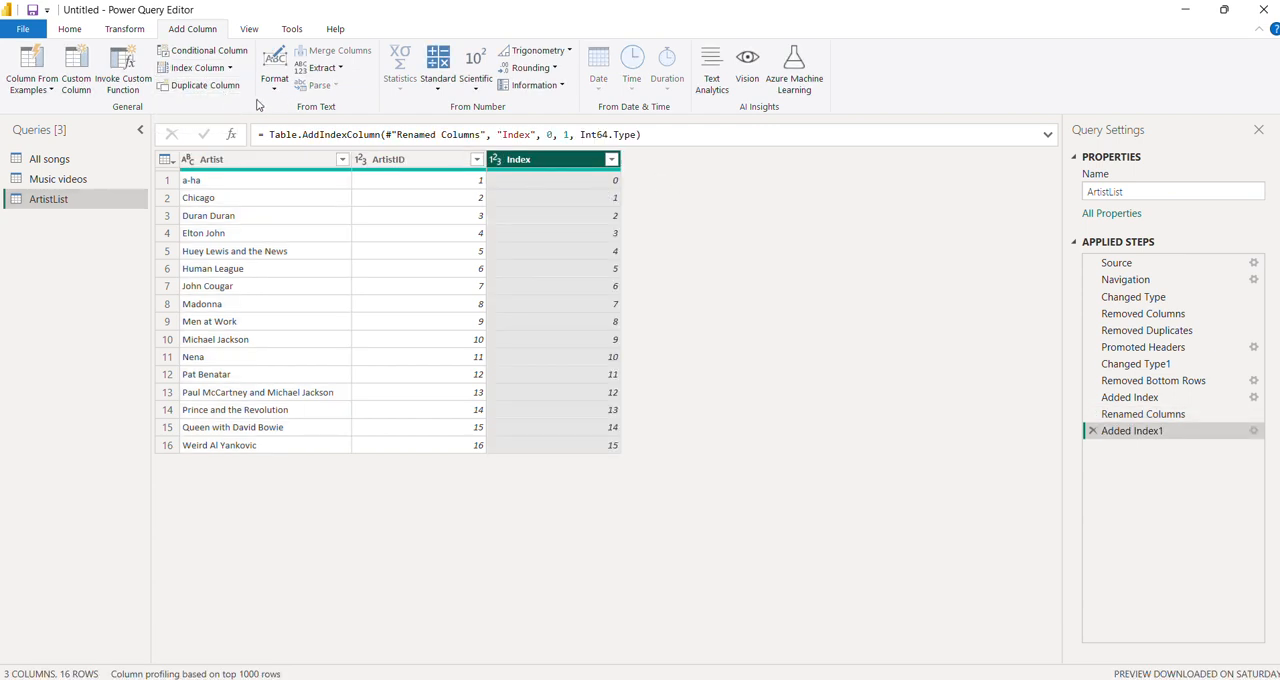
pyautogui.click(230, 68)
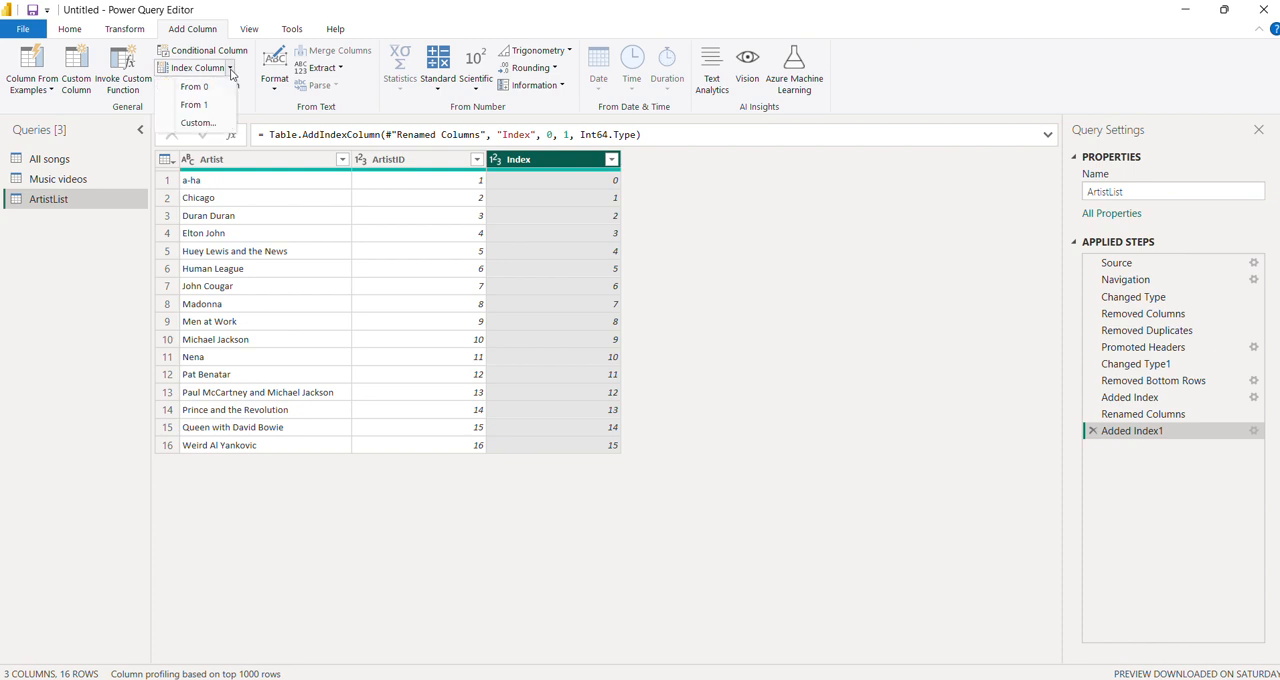
pyautogui.click(215, 124)
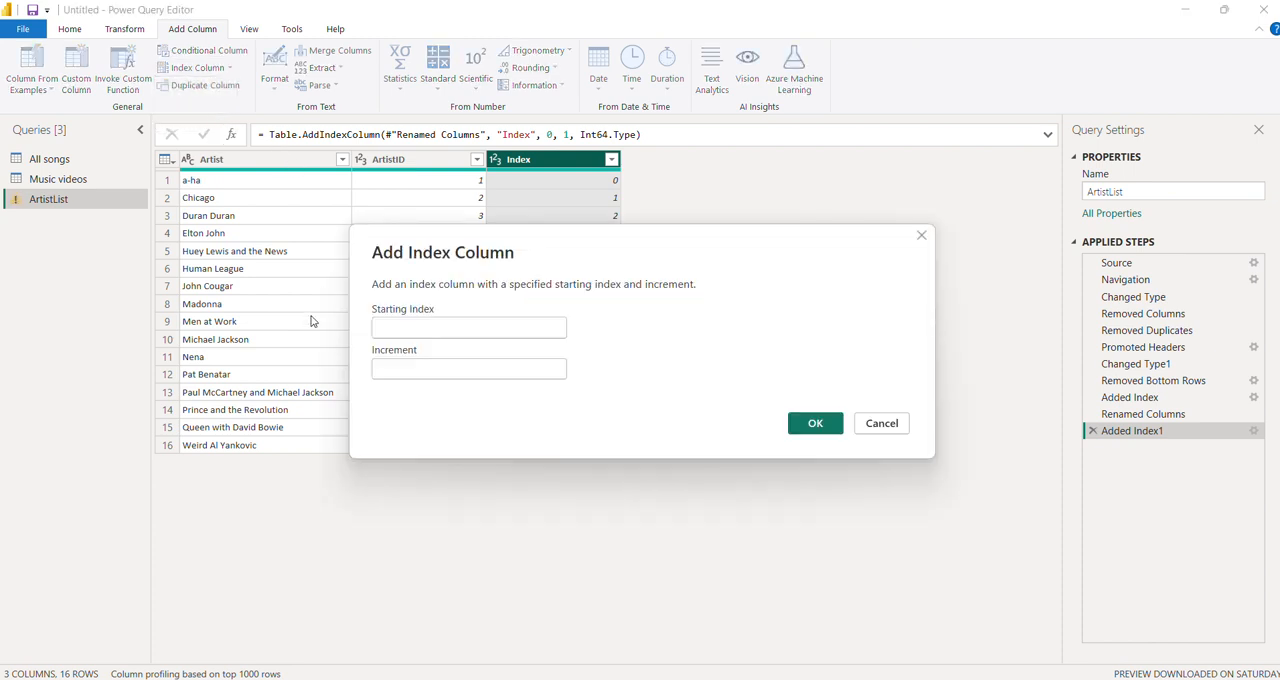
pyautogui.write('101')
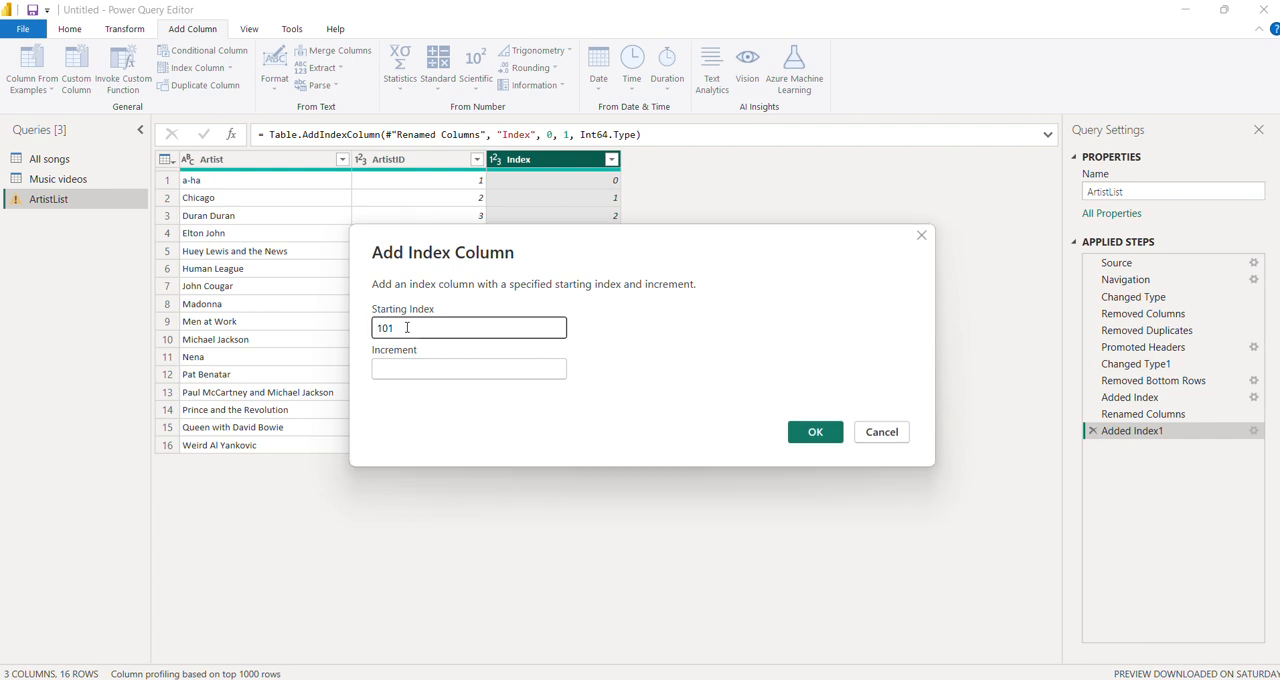
pyautogui.click(407, 377)
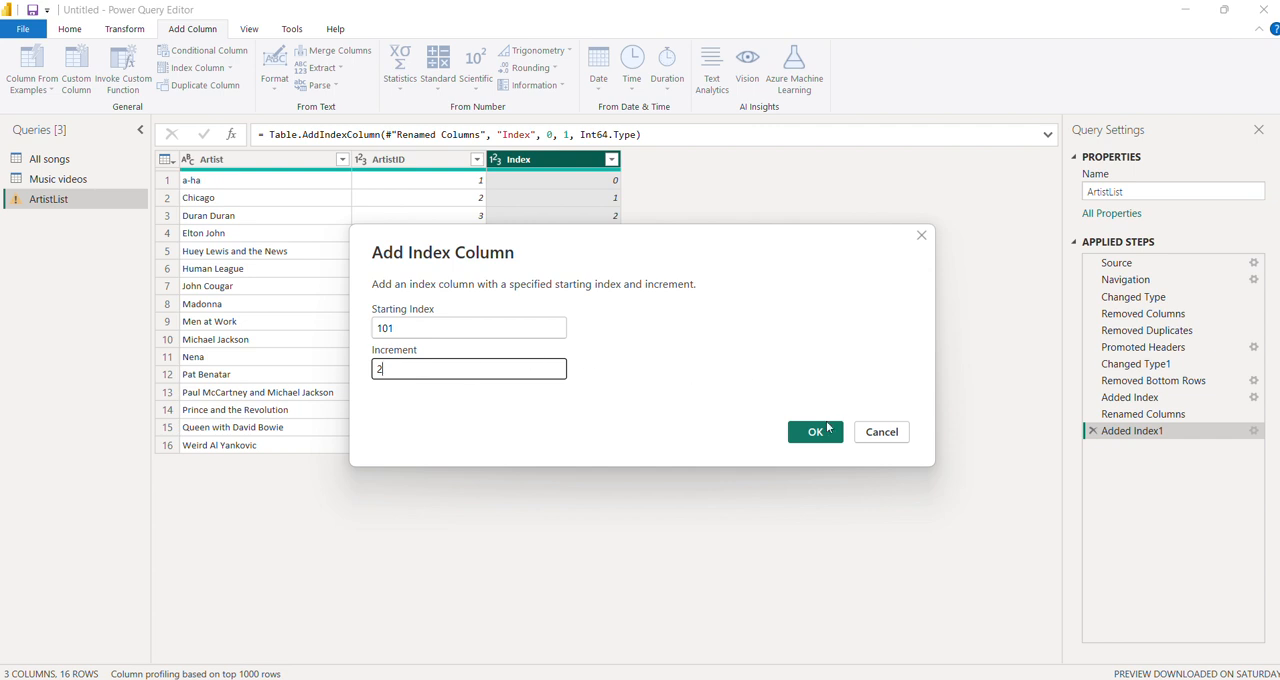
pyautogui.click(828, 428)
pyautogui.click(829, 433)
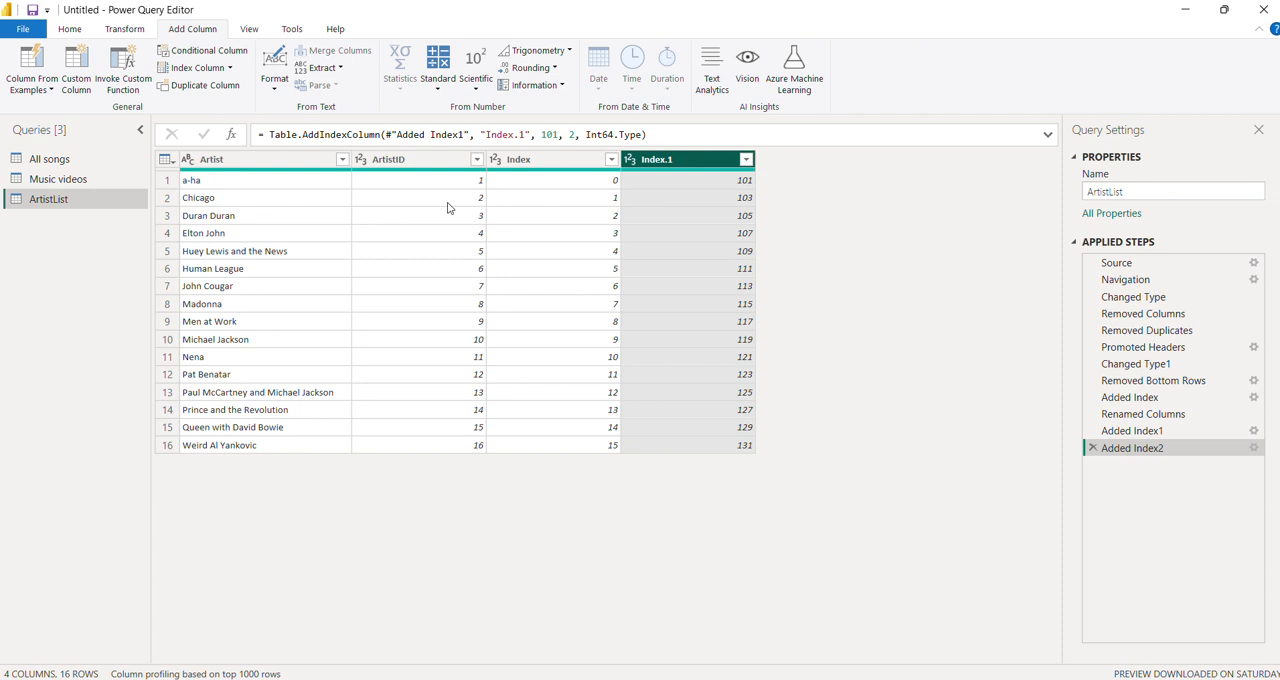
# - Remove the Index and Index.1 columns from the ArtistList query
pyautogui.rightClick(551, 166)
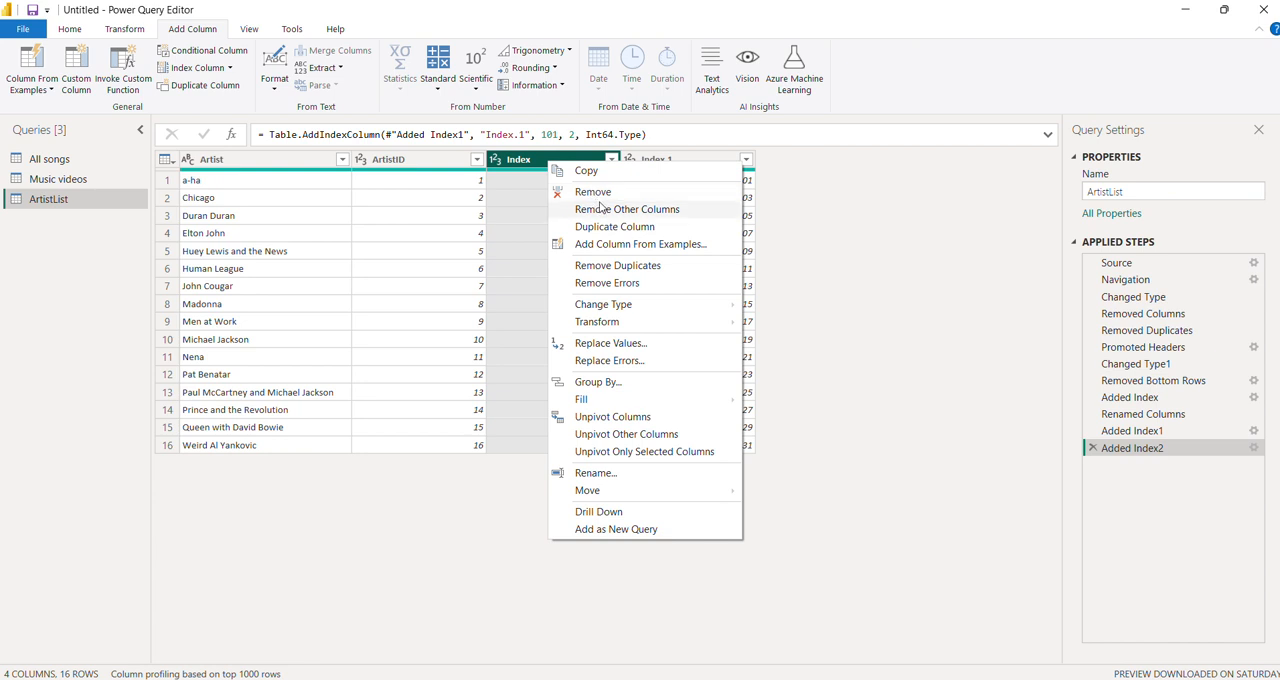
pyautogui.click(770, 155)
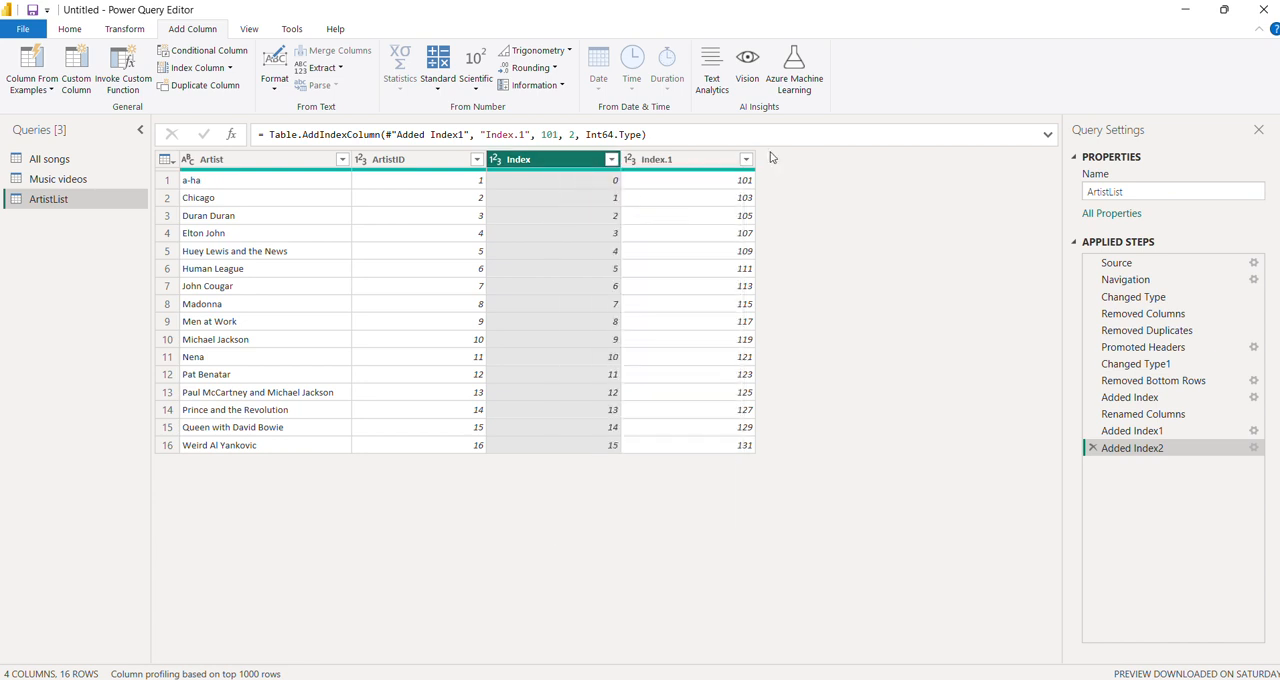
pyautogui.keyDown('ctrl'); pyautogui.click(680, 159); pyautogui.keyUp('ctrl')
pyautogui.rightClick(567, 166)
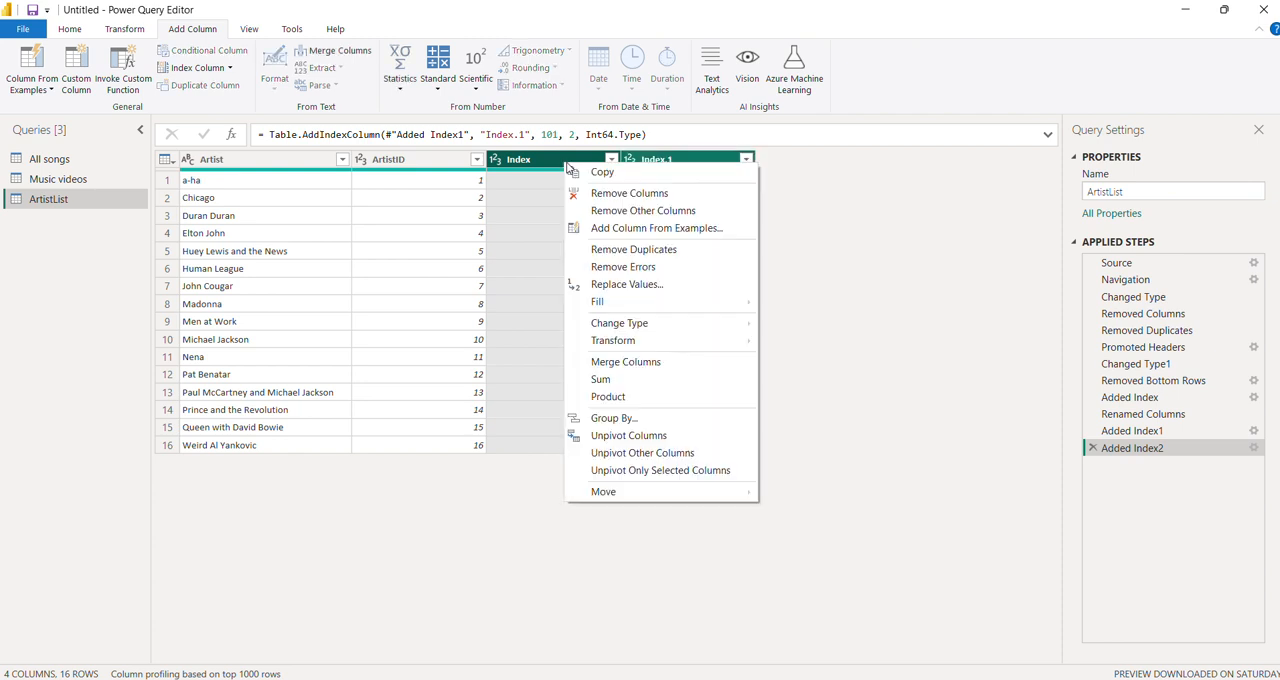
pyautogui.click(651, 192)
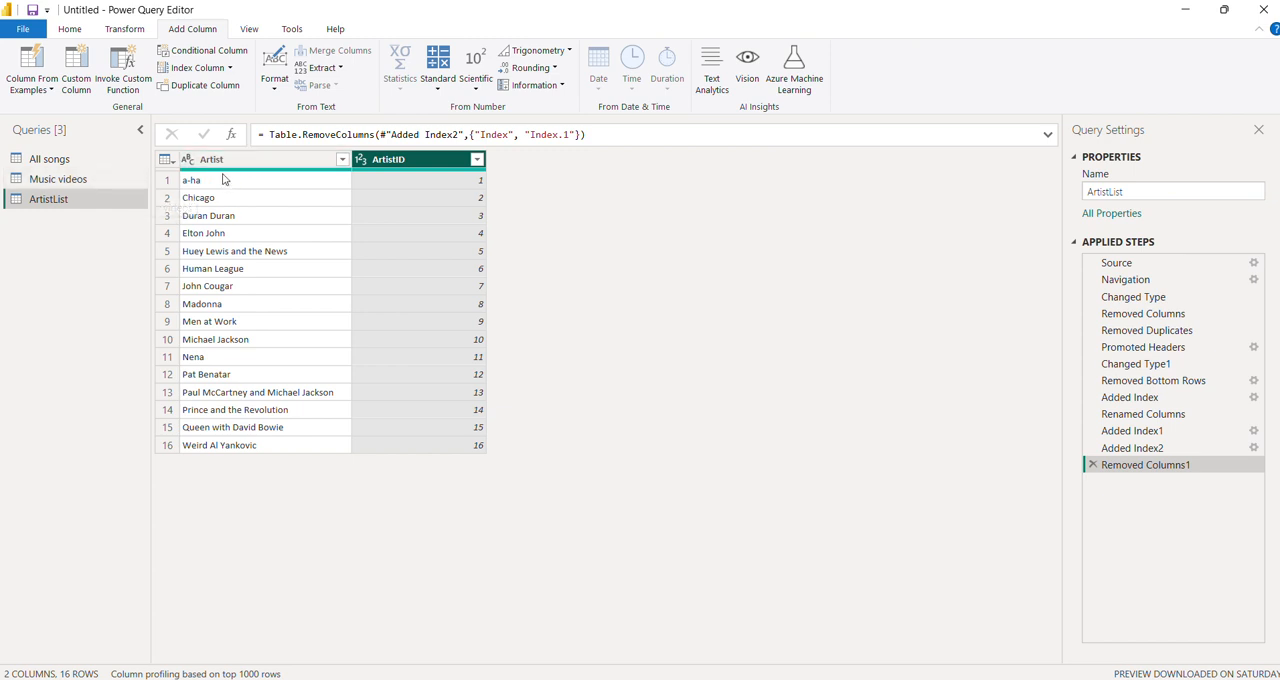
# - Open the Music videos query
pyautogui.click(50, 184)
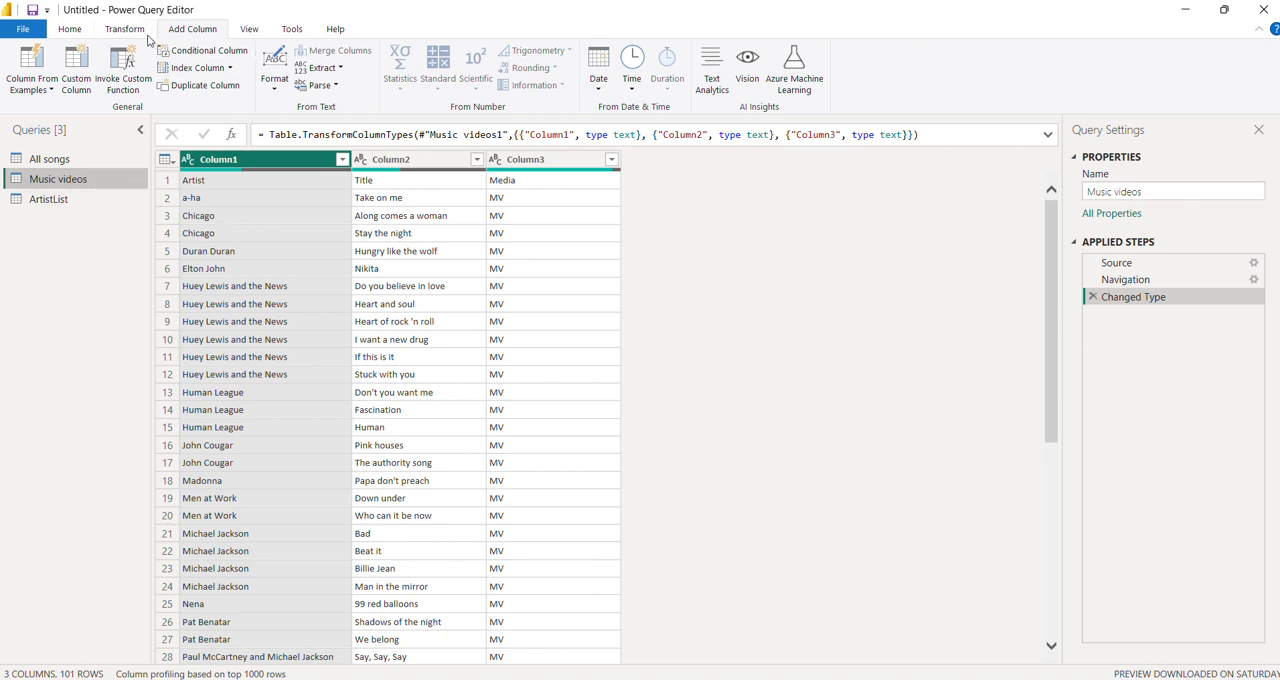
pyautogui.click(76, 32)
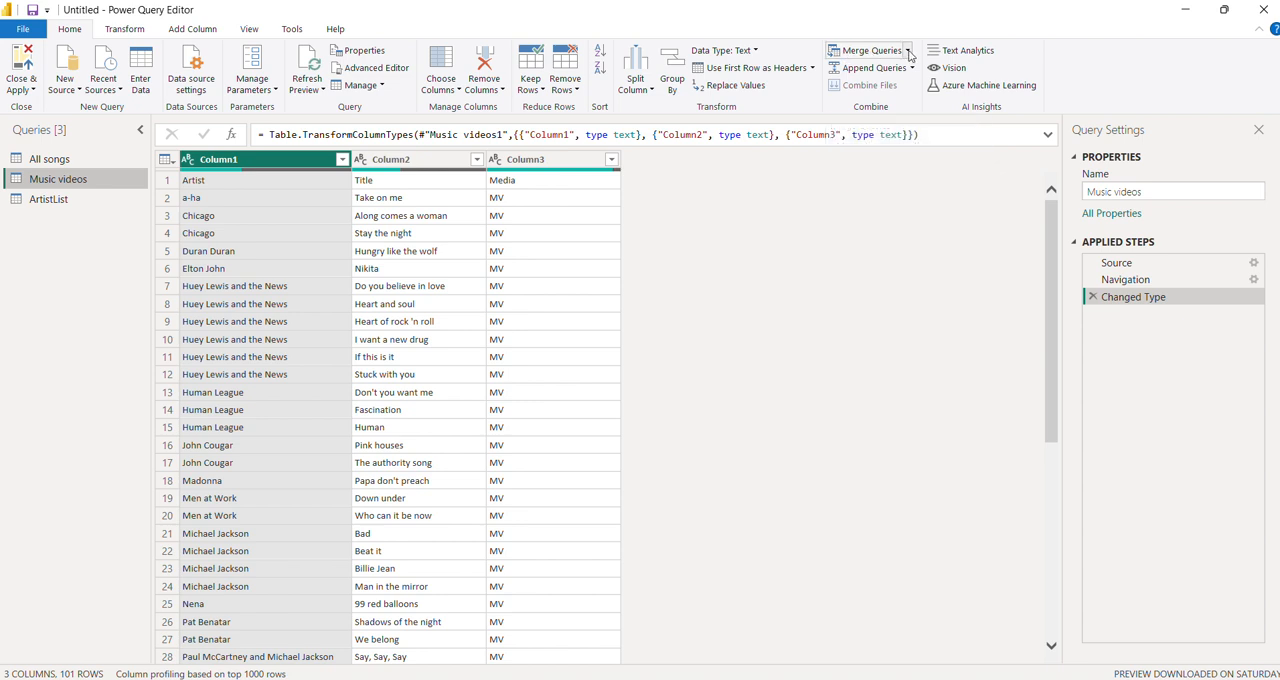
pyautogui.click(868, 52)
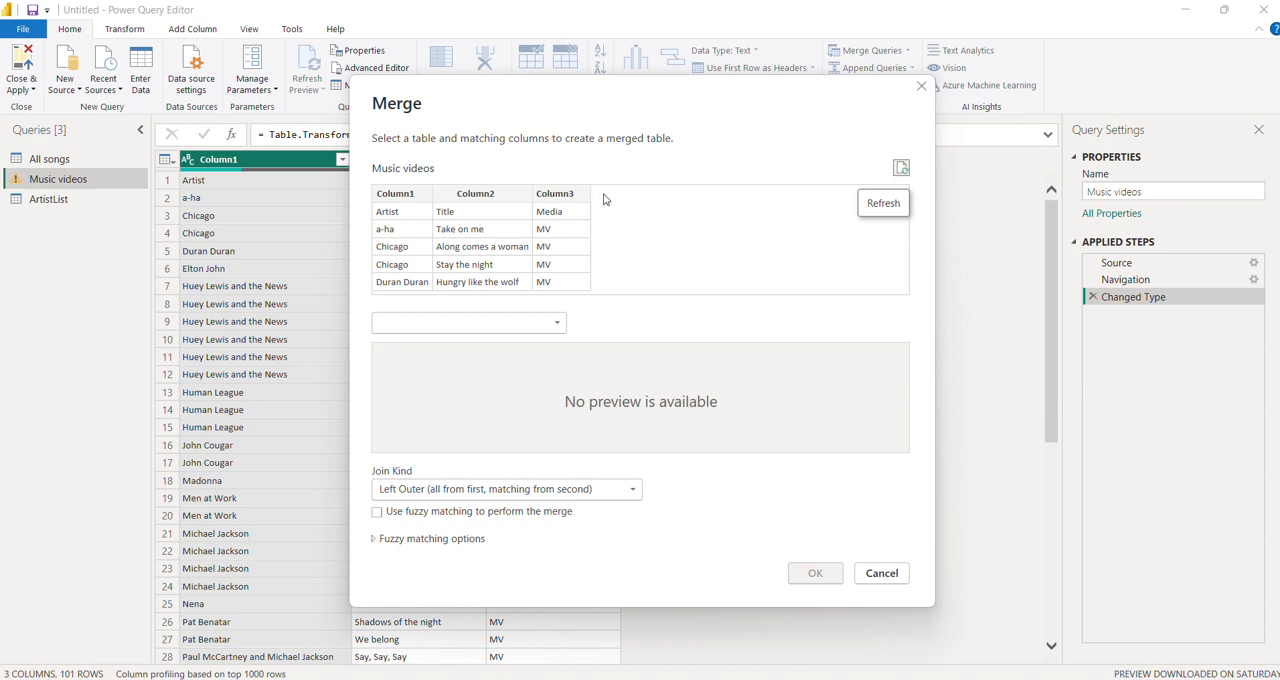
pyautogui.click(881, 573)
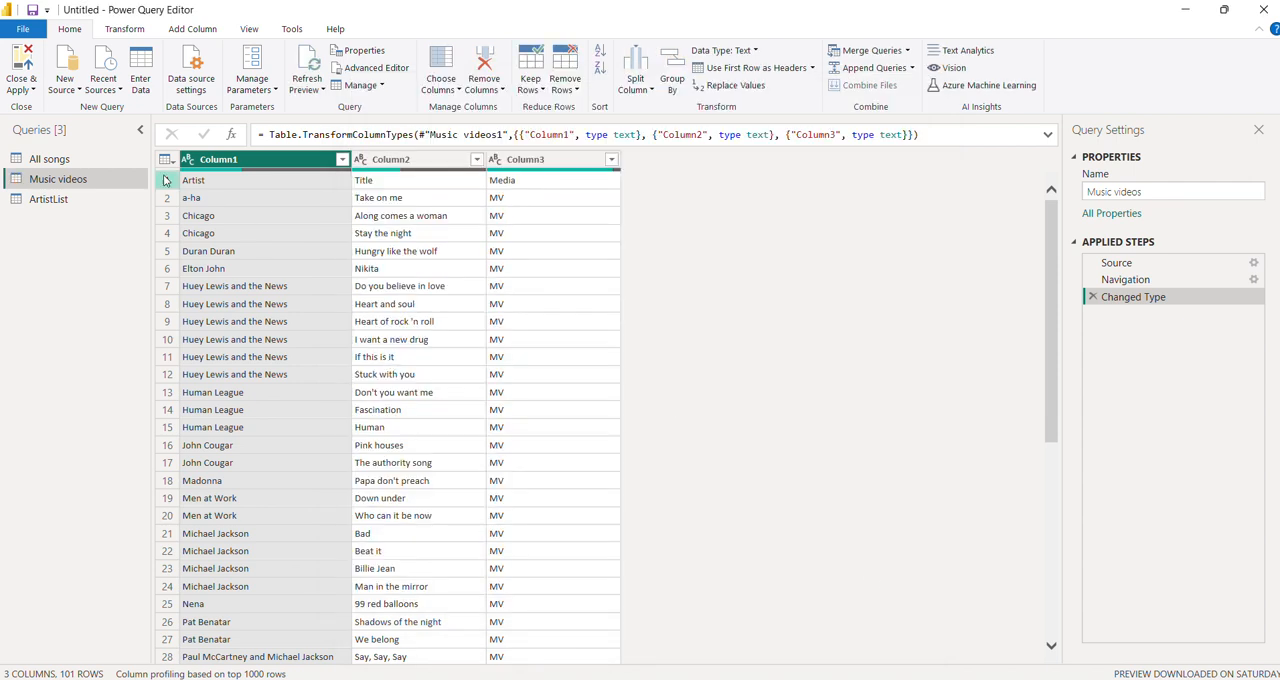
# - Promote the first row of the Music videos query to column headers
pyautogui.click(167, 180)
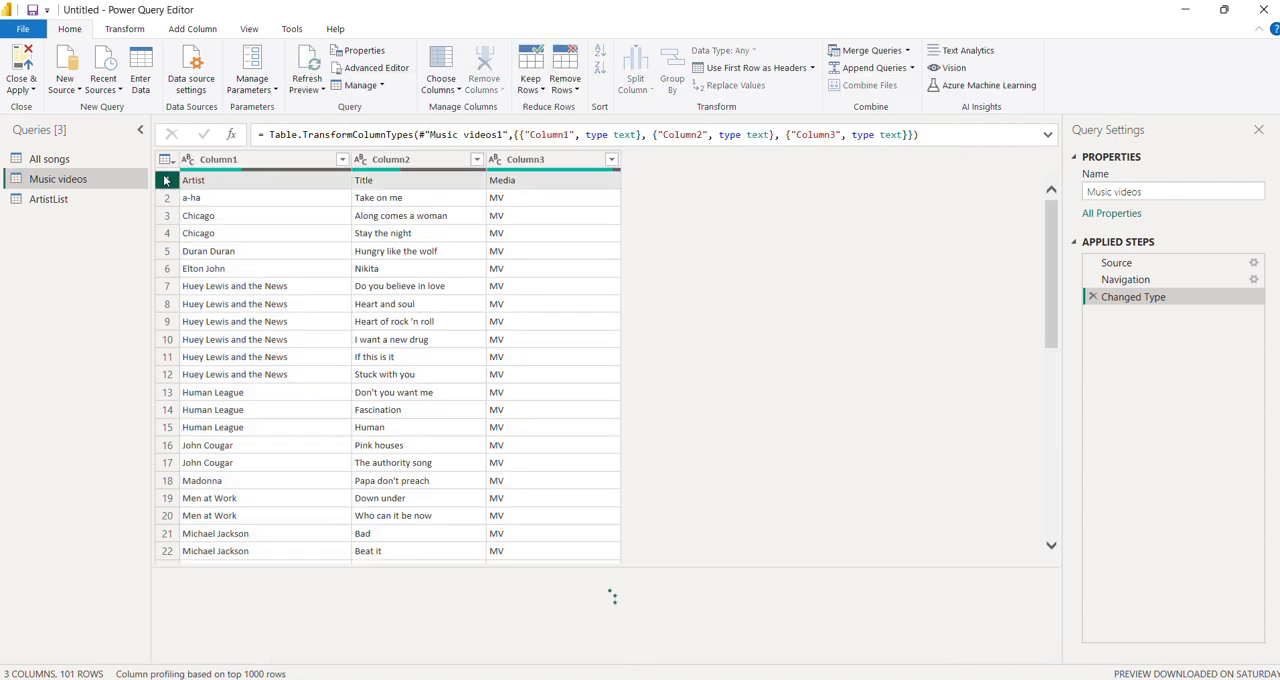
pyautogui.click(124, 29)
pyautogui.click(88, 91)
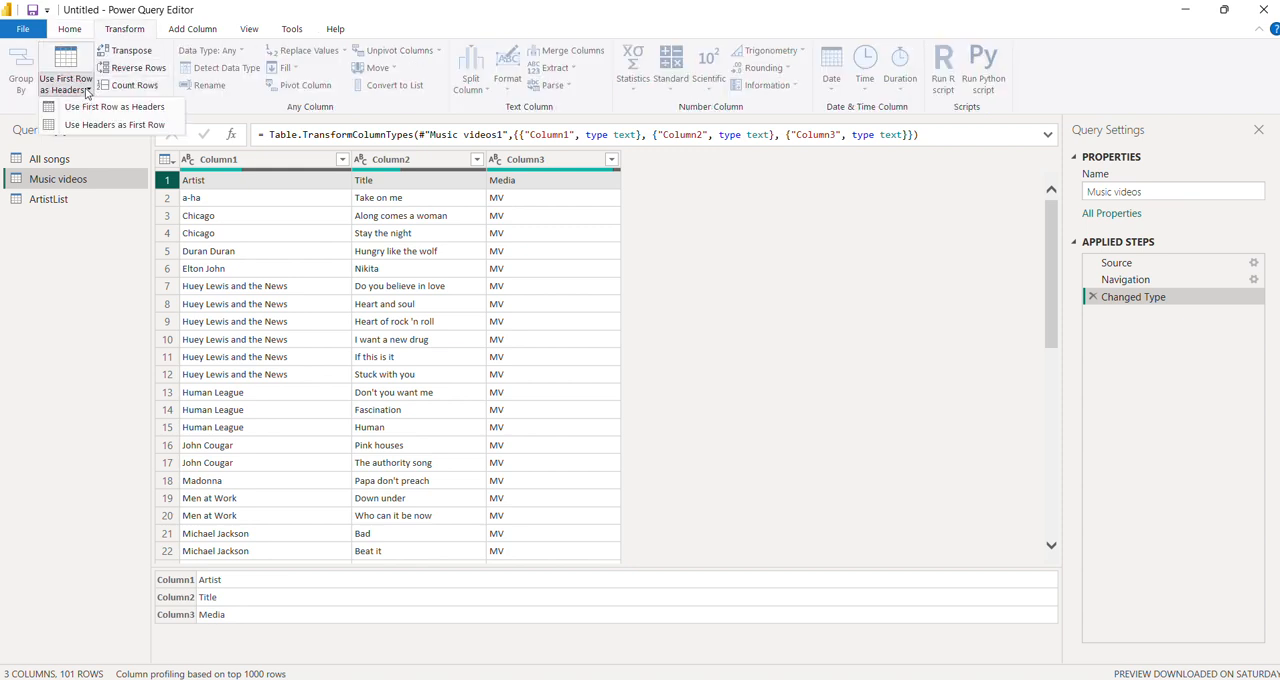
pyautogui.click(108, 106)
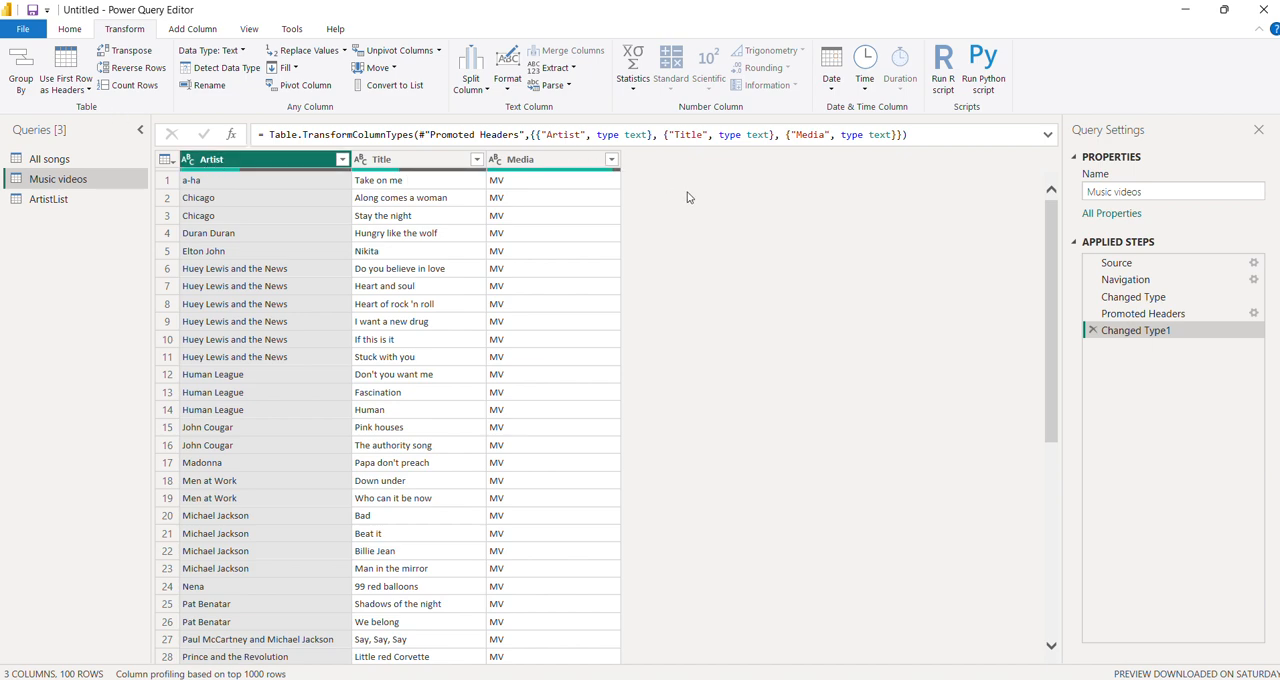
pyautogui.hotkey('ctrl', 's')
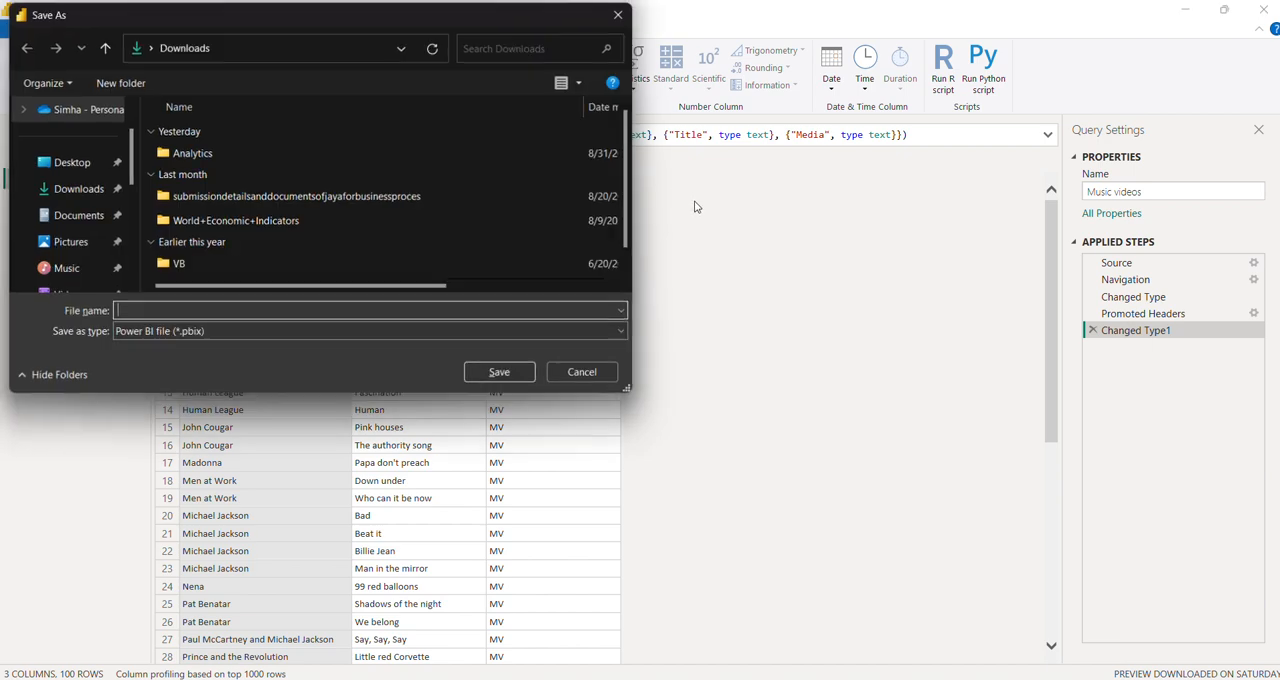
pyautogui.click(585, 375)
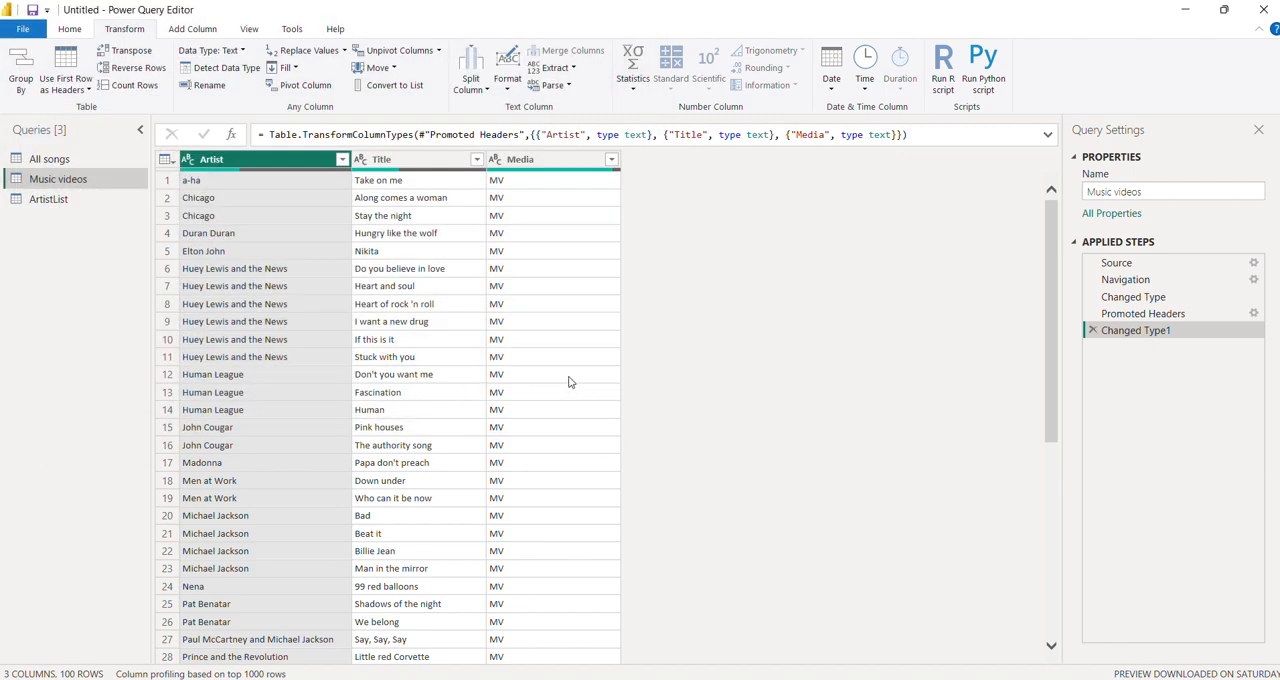
pyautogui.click(60, 200)
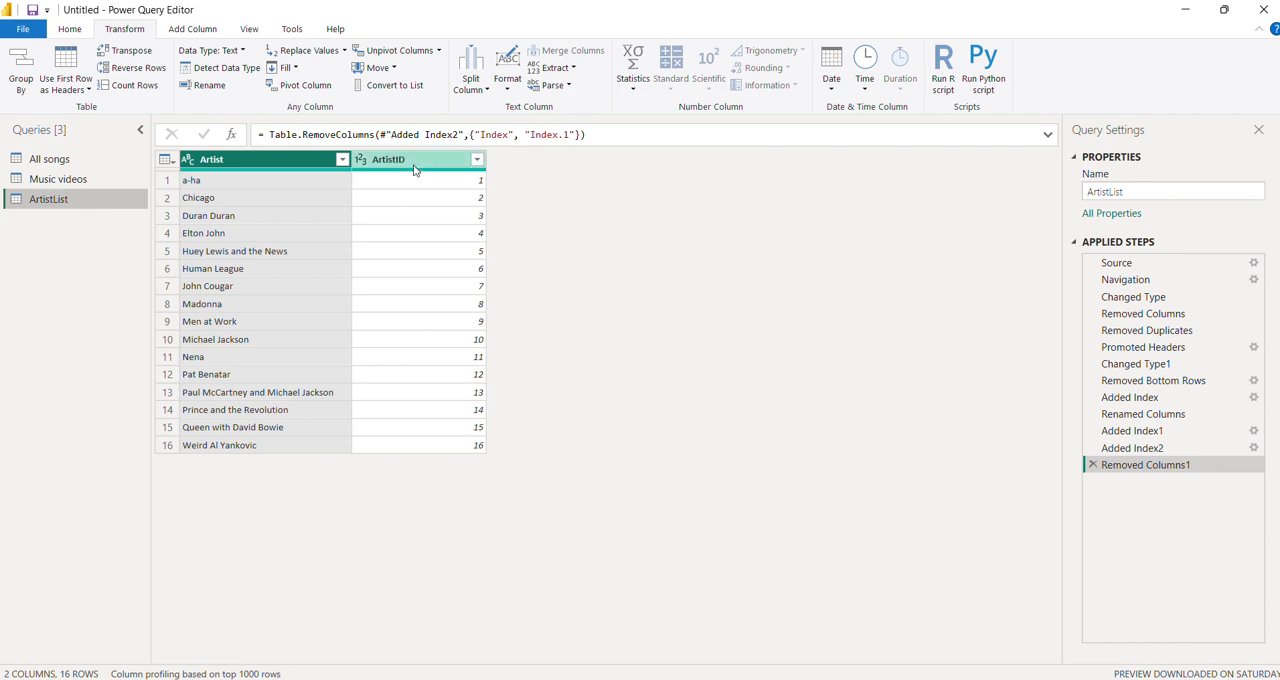
pyautogui.click(410, 165)
pyautogui.click(66, 180)
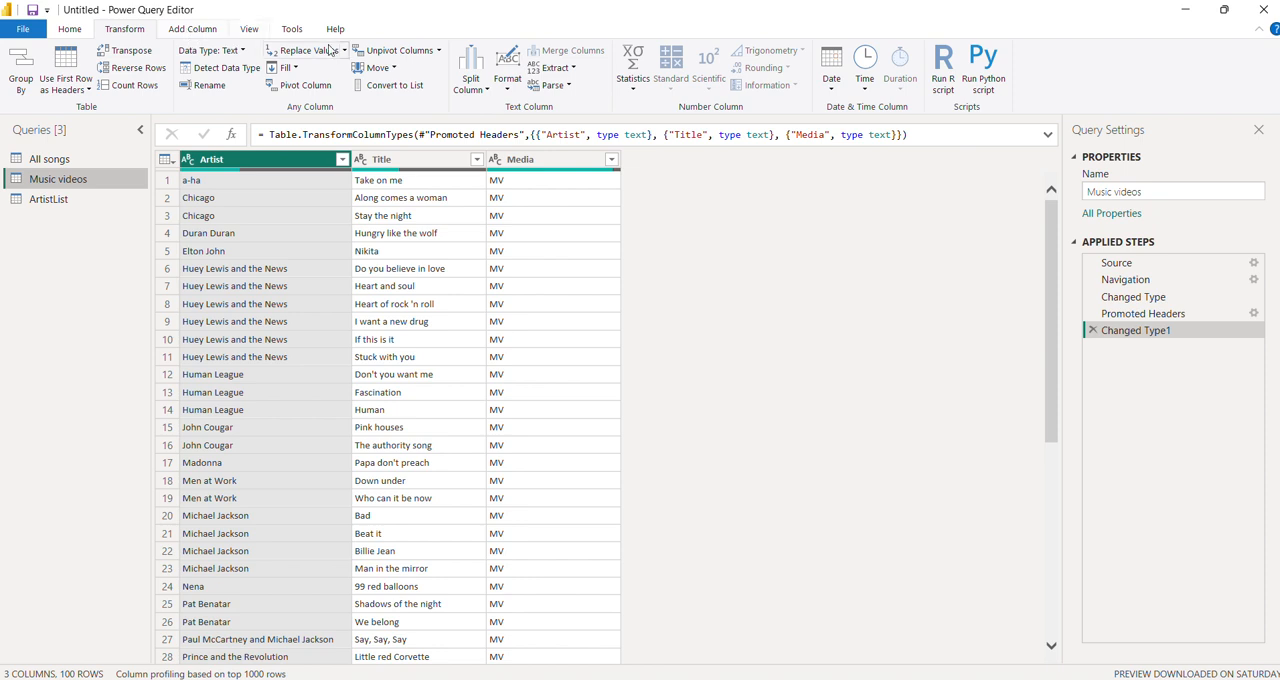
# - Set up a merge of Music videos with the ArtistList query, matching on the Artist column in both tables
pyautogui.click(69, 29)
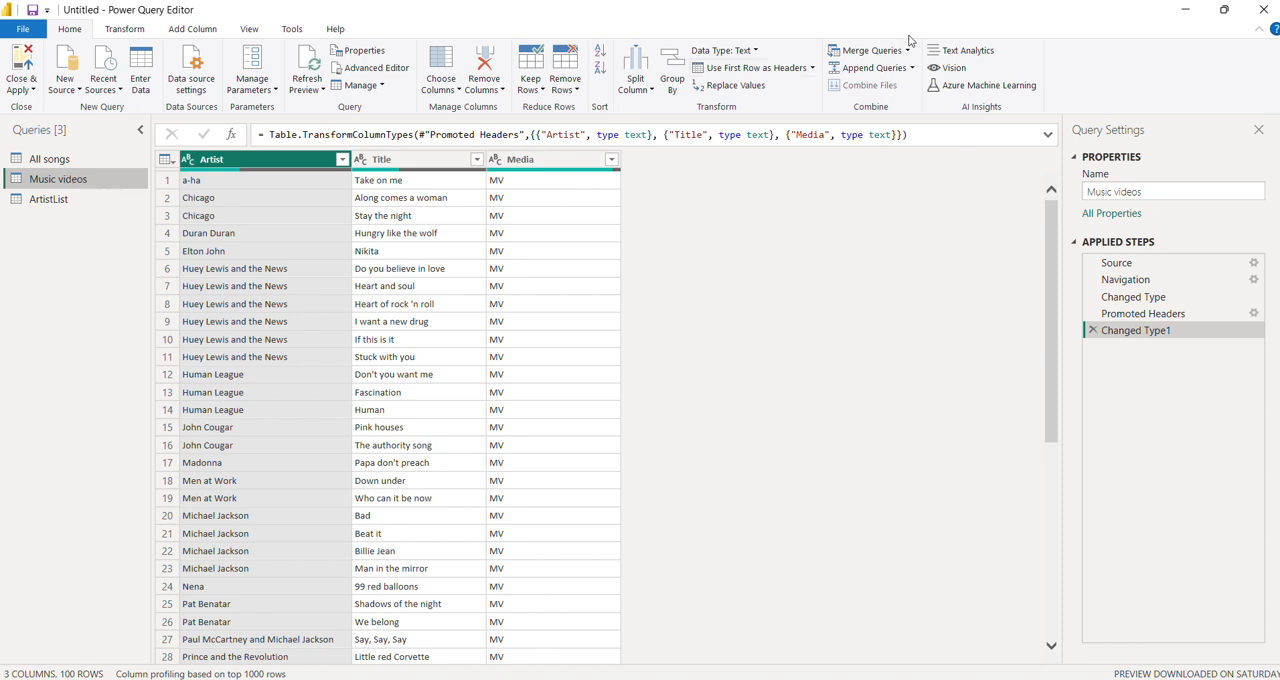
pyautogui.click(872, 50)
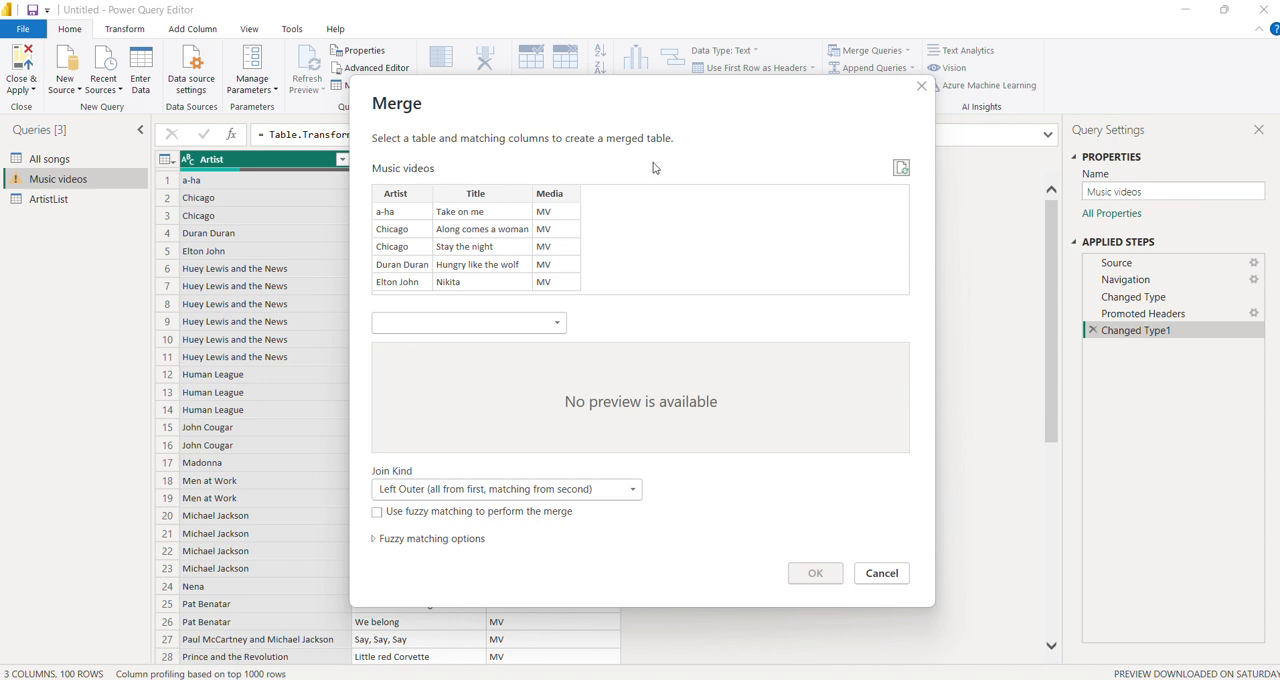
pyautogui.click(410, 196)
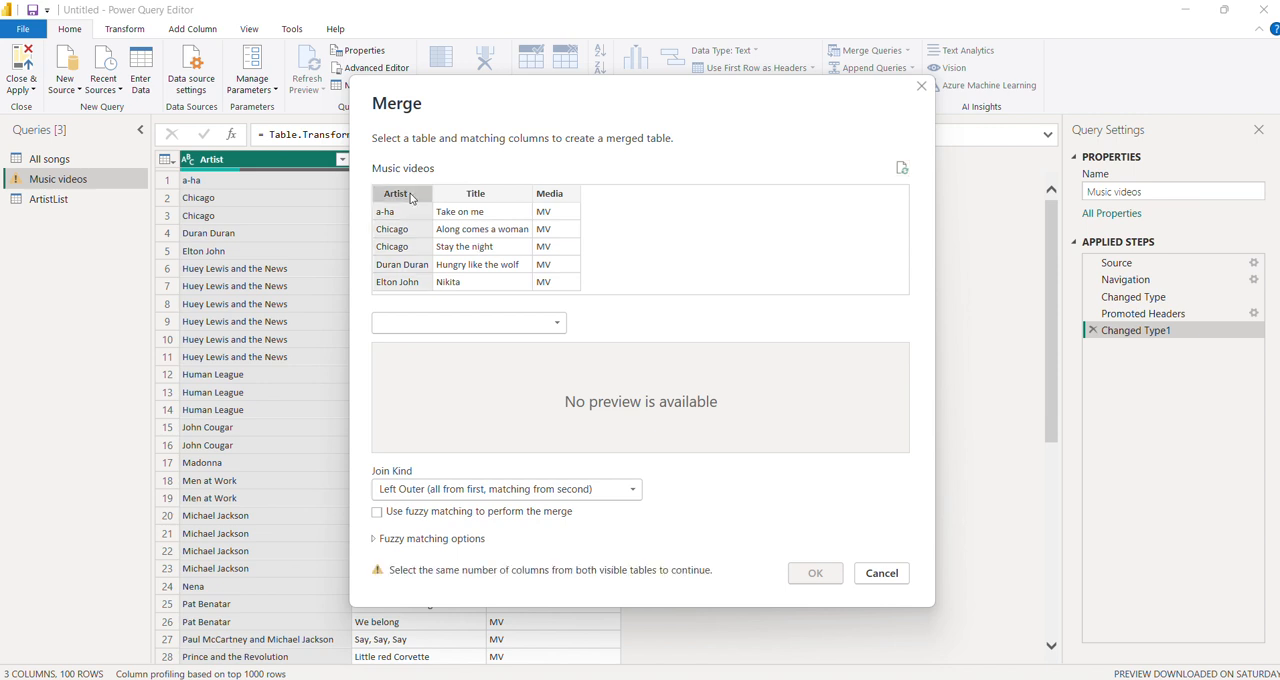
pyautogui.click(555, 323)
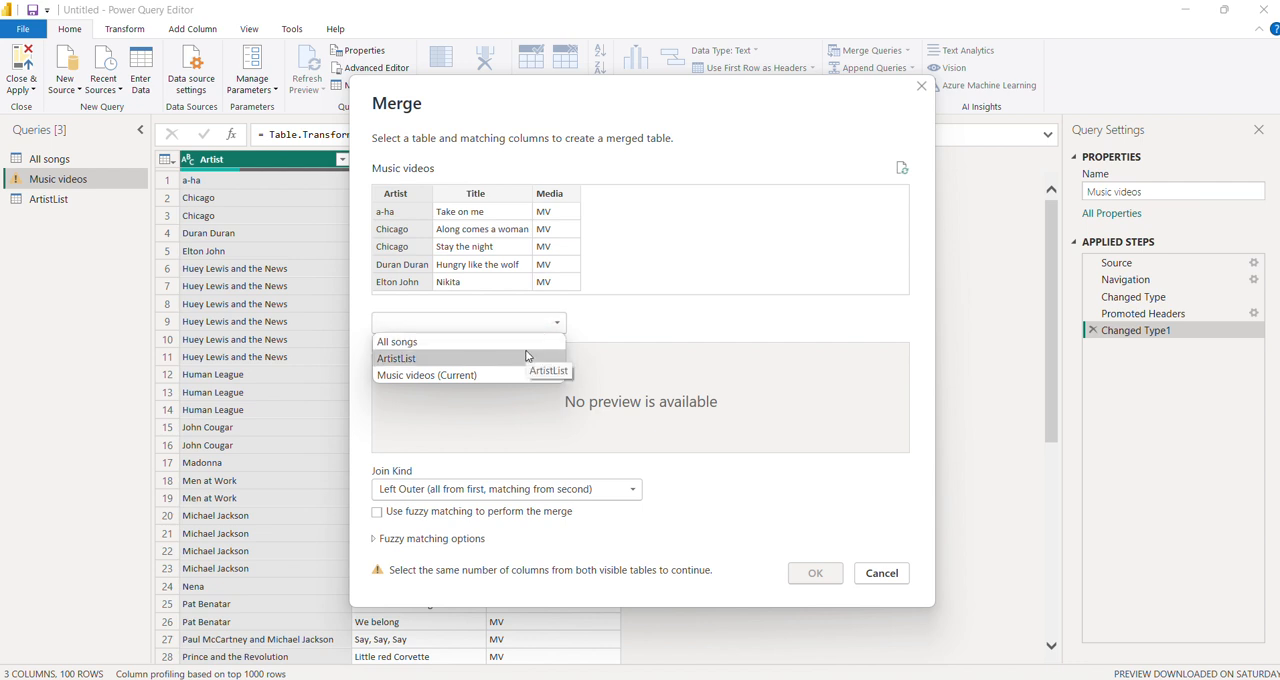
pyautogui.click(469, 358)
pyautogui.click(433, 363)
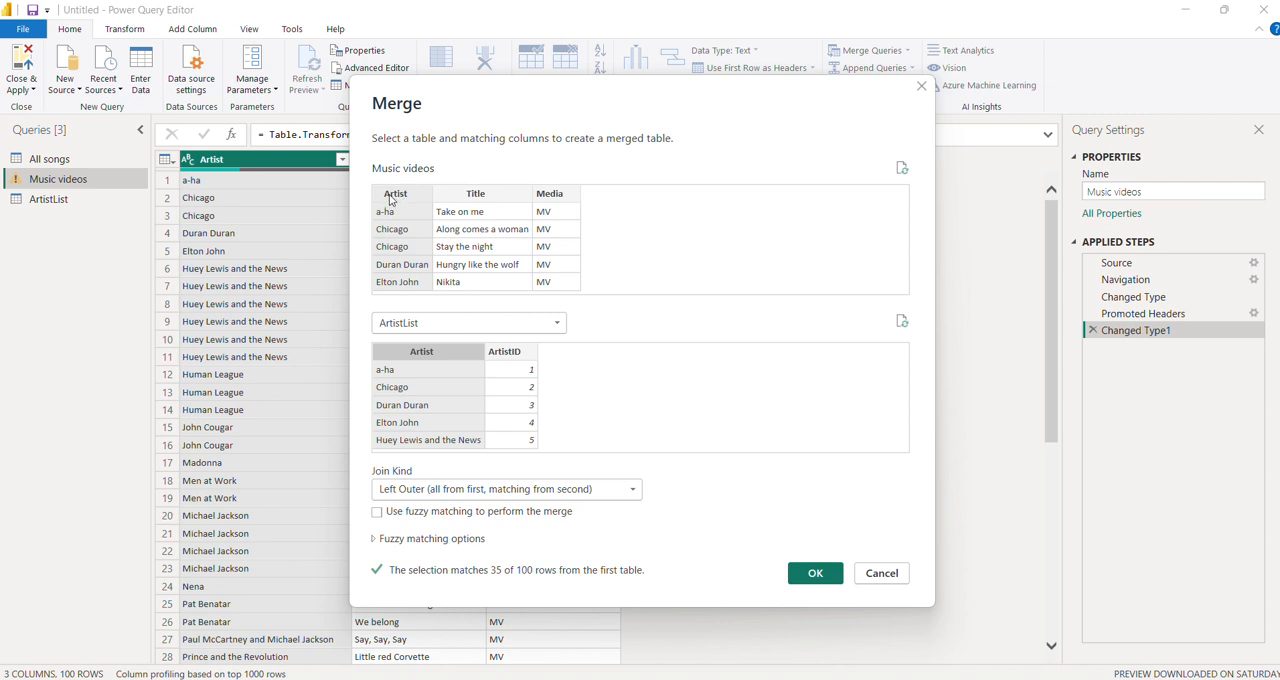
pyautogui.click(503, 357)
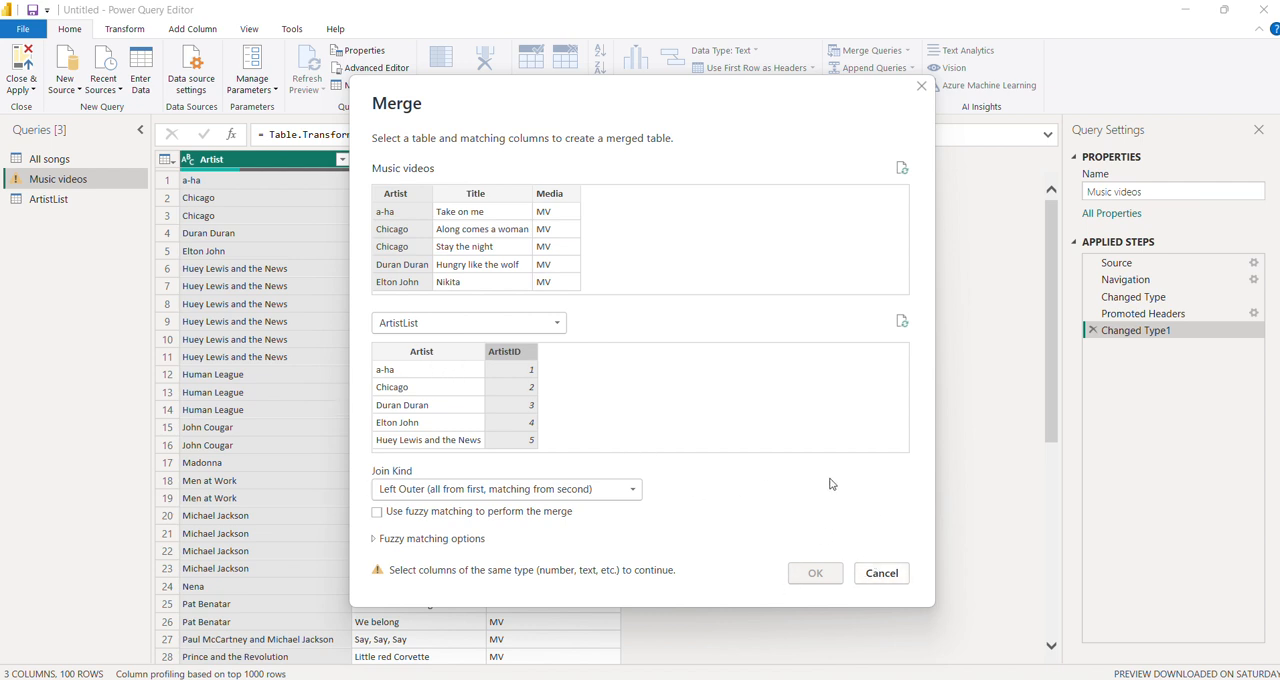
pyautogui.click(443, 355)
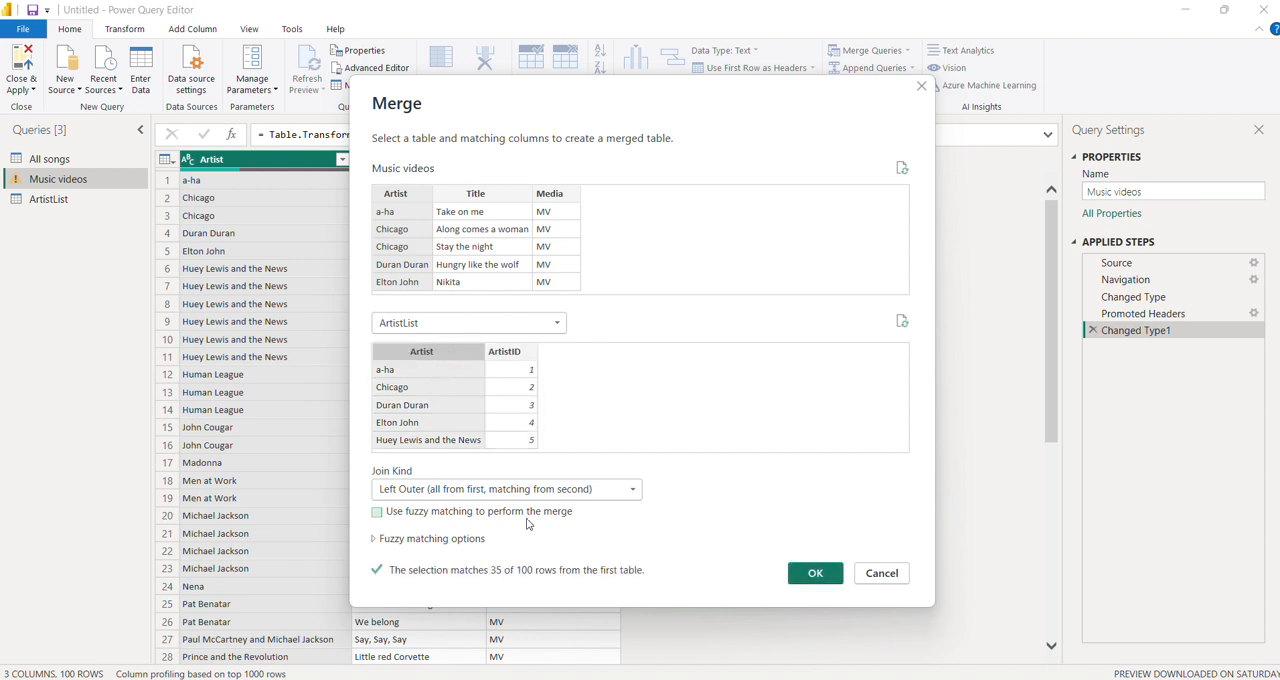
# - Set the join kind to Full Outer (all rows from both) and carry out the merge
pyautogui.click(635, 494)
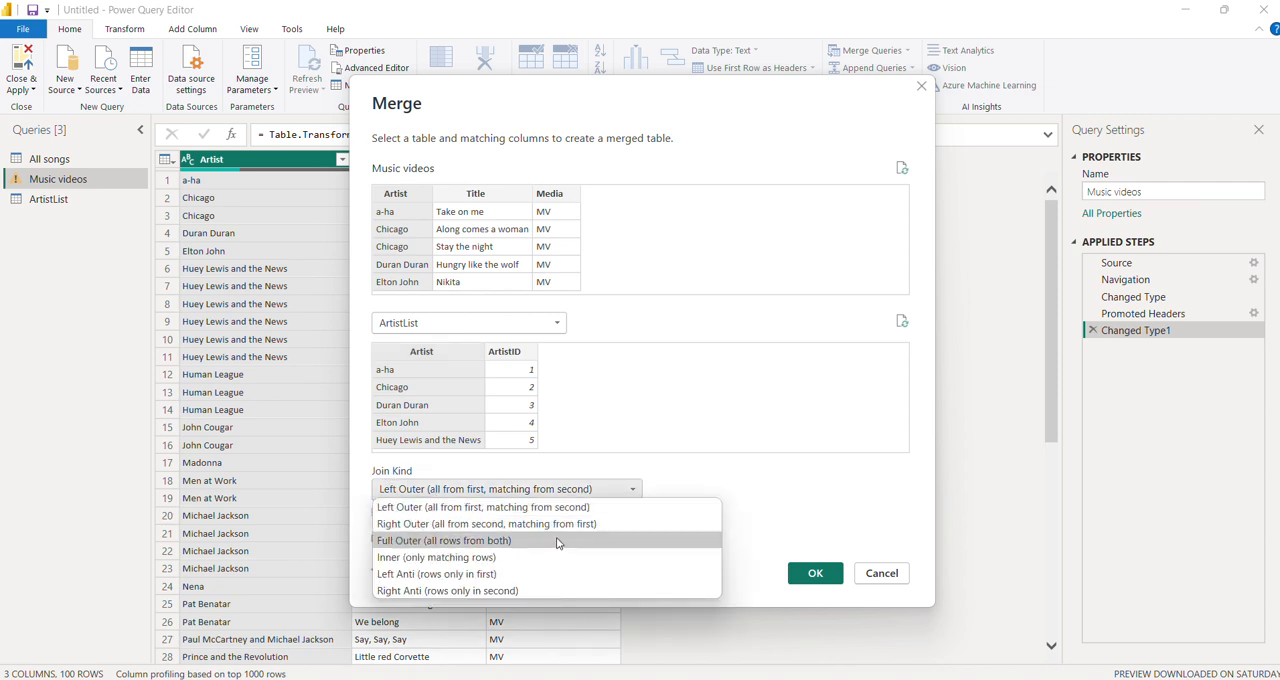
pyautogui.press('Escape')
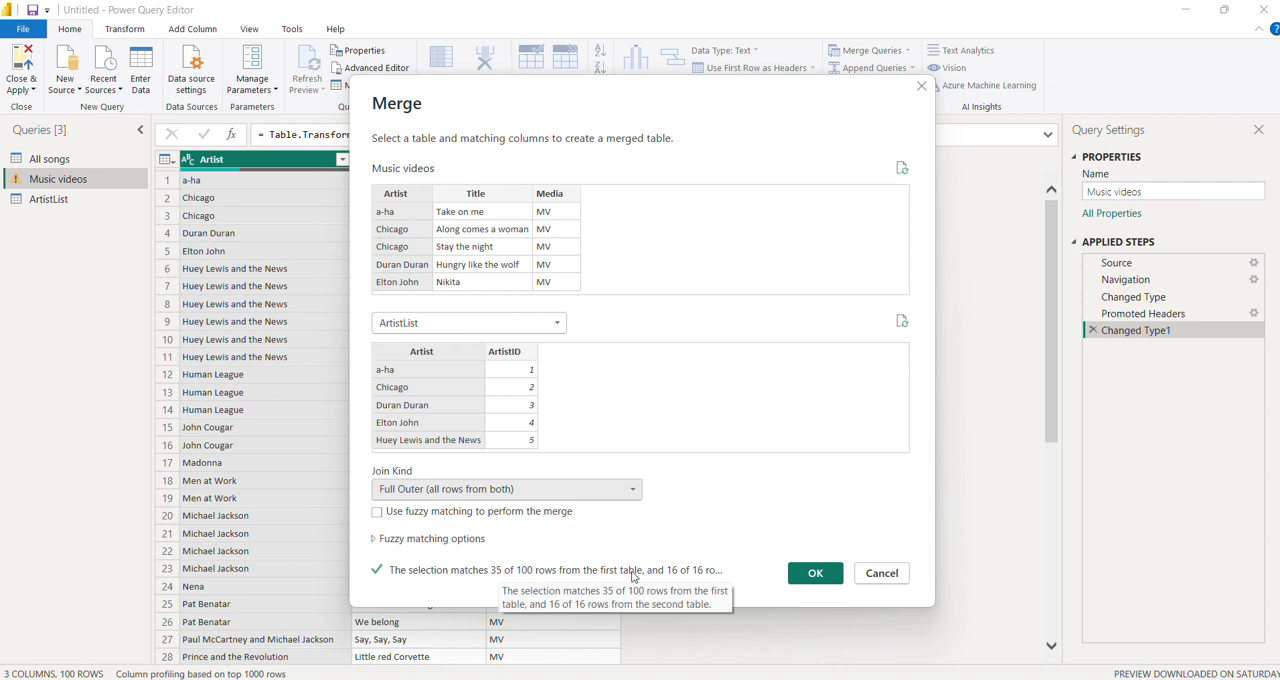
pyautogui.click(816, 574)
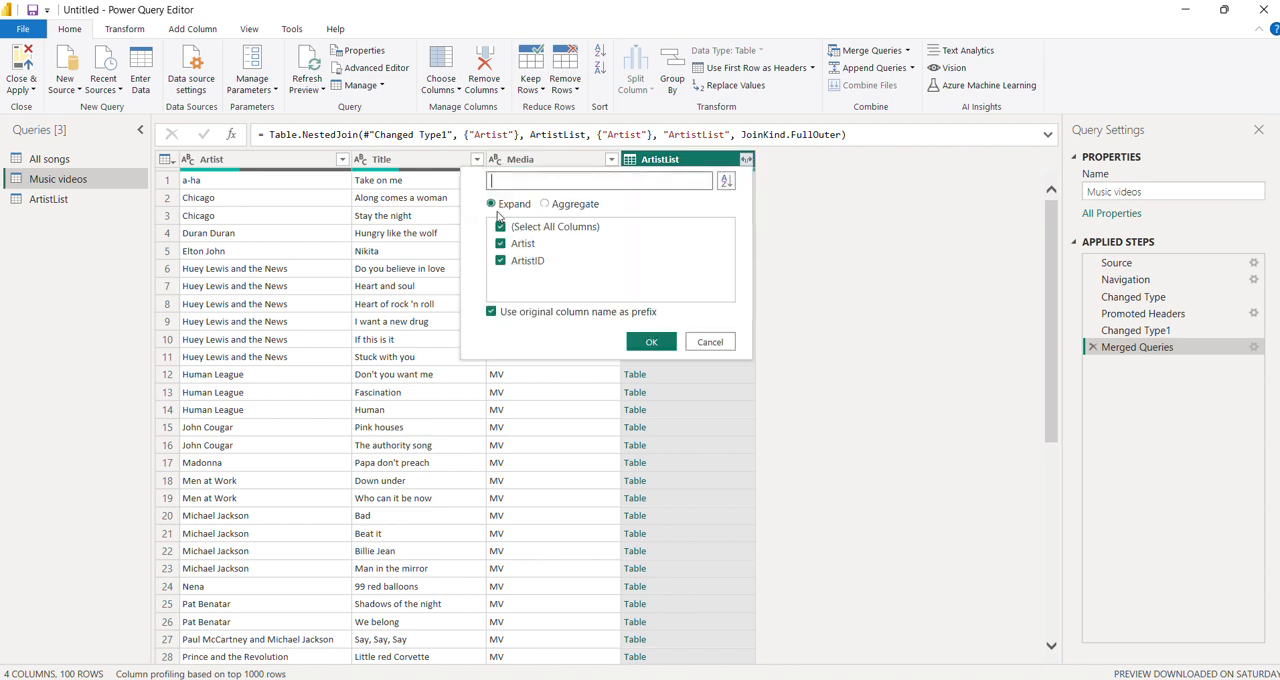
# - Expand the merged ArtistList column to include only ArtistID, keeping the original column name as prefix
pyautogui.click(501, 244)
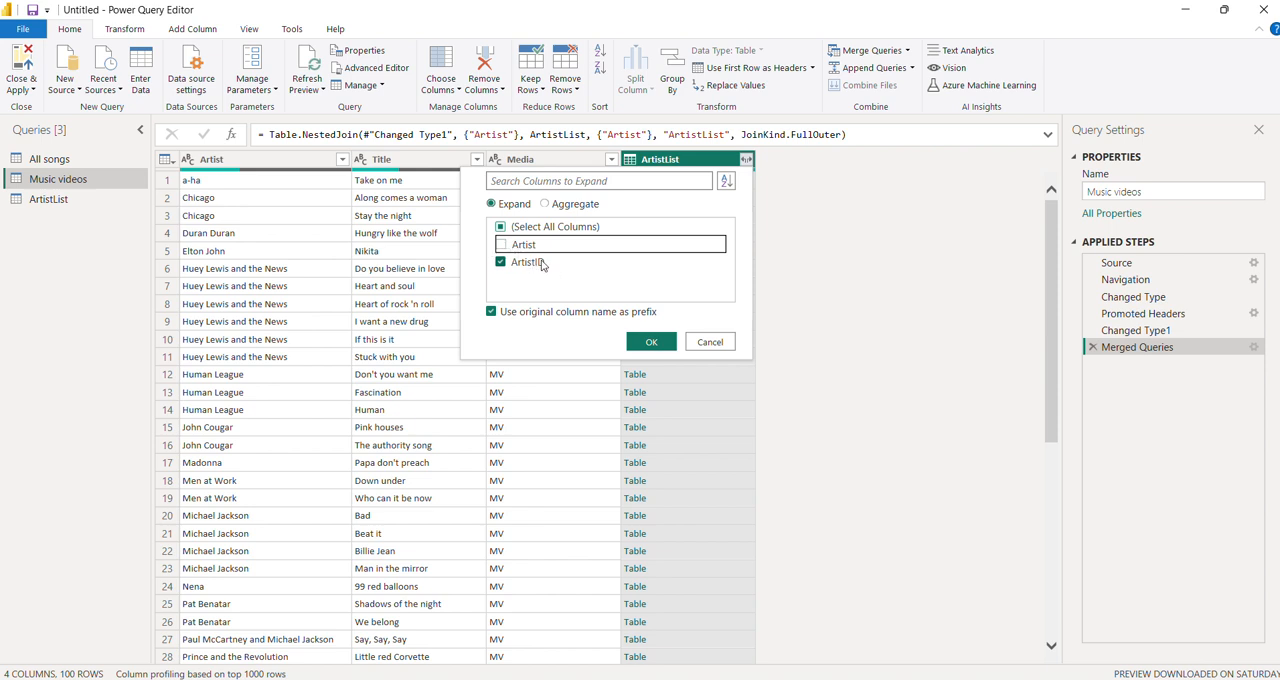
pyautogui.click(668, 343)
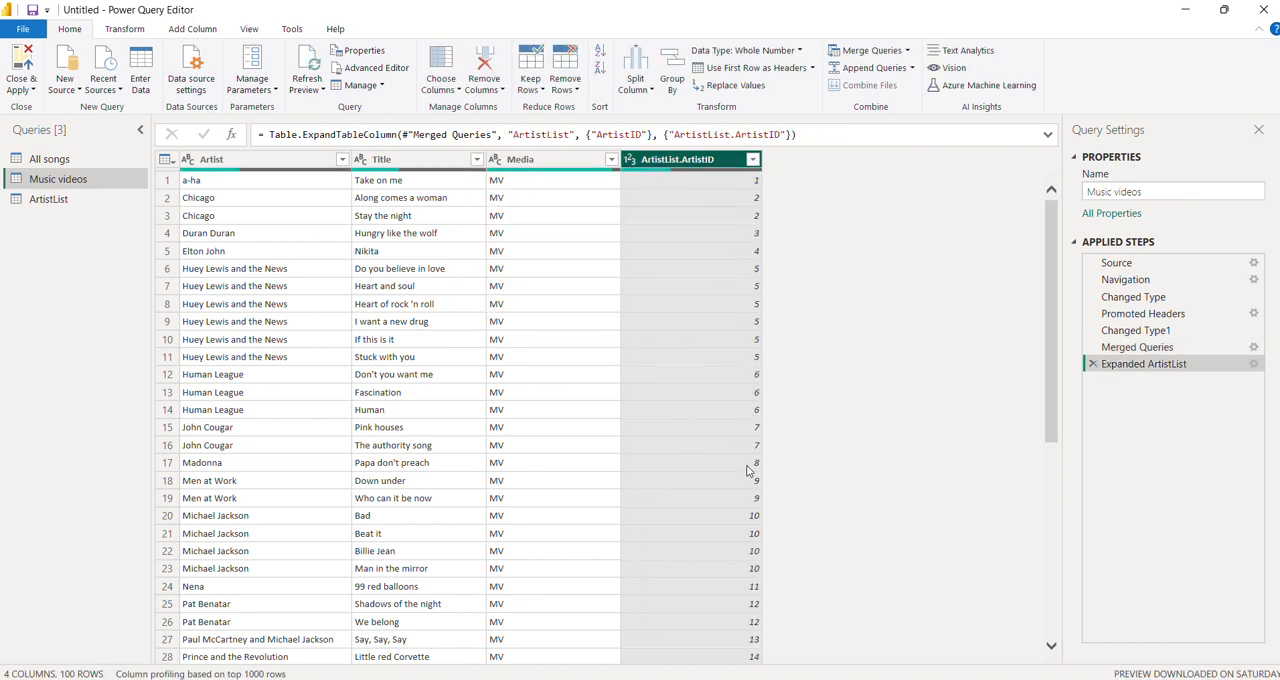
pyautogui.scroll(-7, 750, 470)
pyautogui.scroll(6, 748, 470)
pyautogui.scroll(-12, 748, 470)
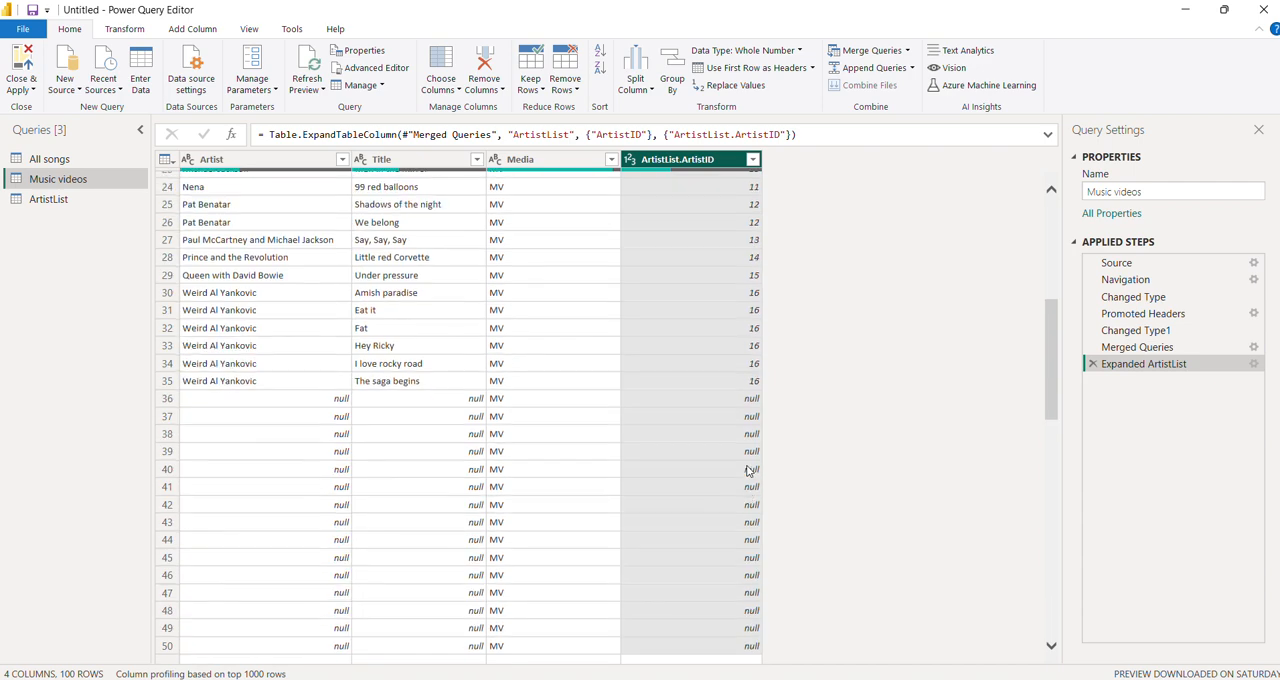
# - Add a column named Merged to the Music videos query that combines the Artist and Title columns with no separator
pyautogui.scroll(15, 680, 271)
pyautogui.scroll(-13, 682, 272)
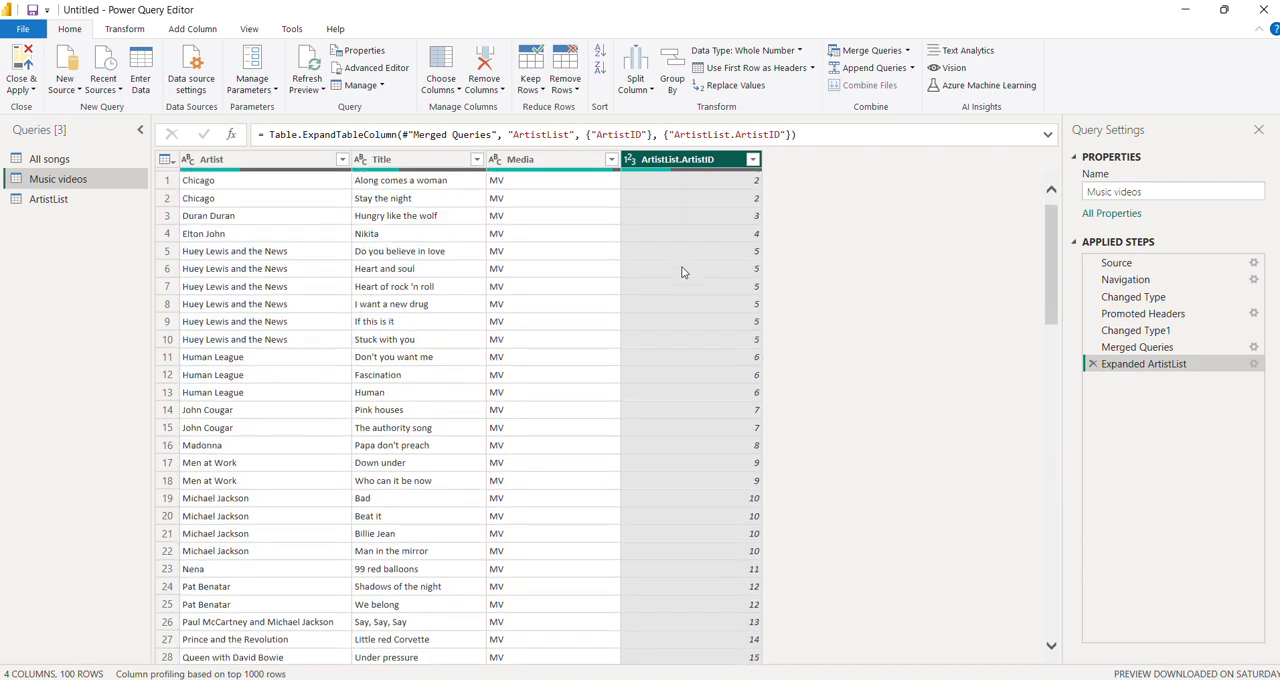
pyautogui.scroll(7, 682, 272)
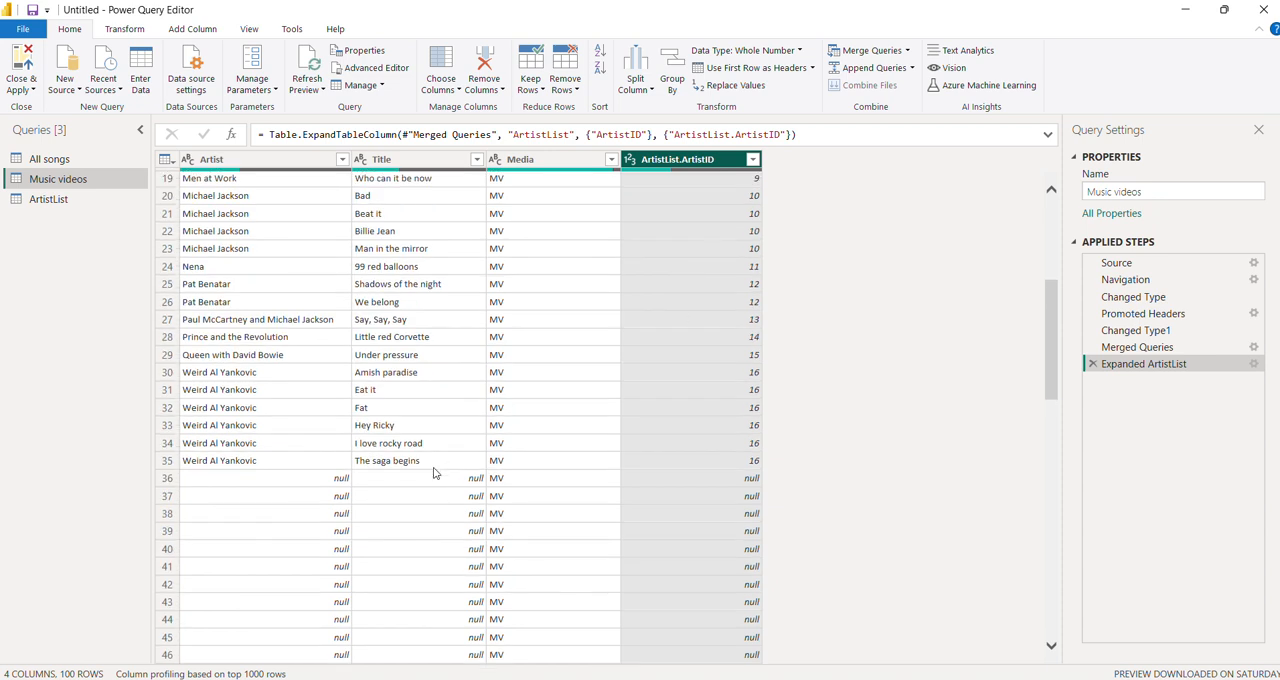
pyautogui.click(316, 484)
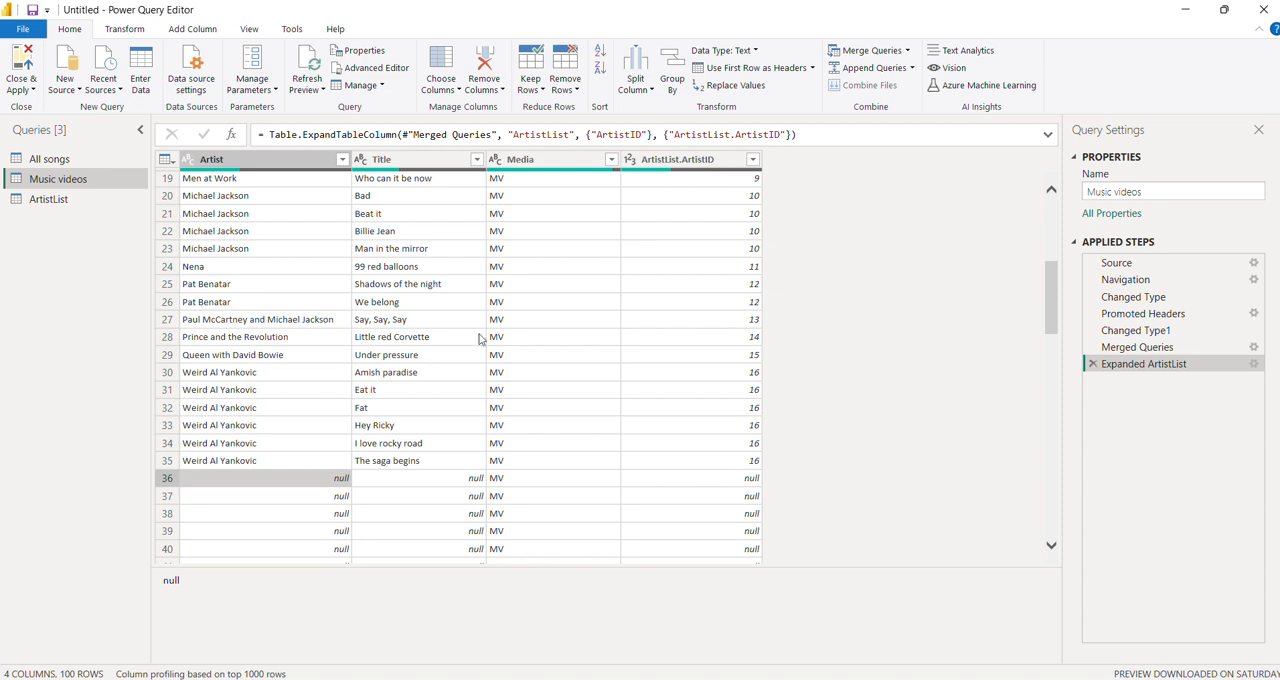
pyautogui.scroll(-3, 517, 489)
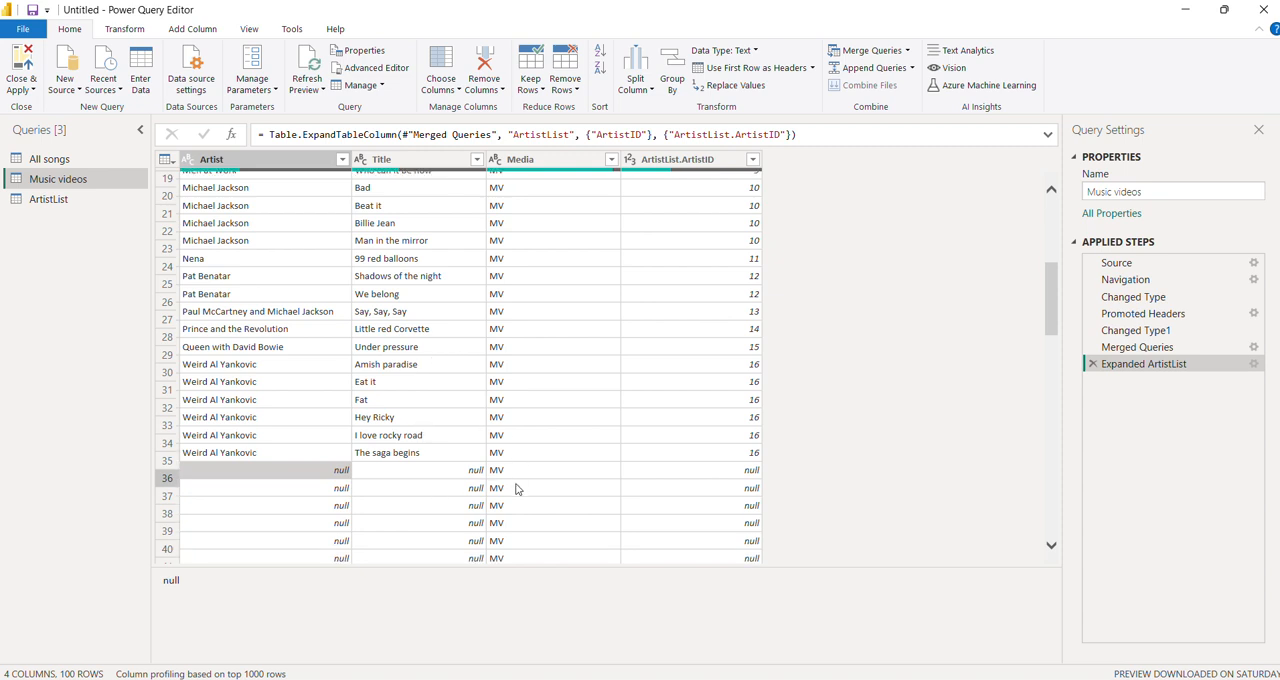
pyautogui.scroll(2, 507, 489)
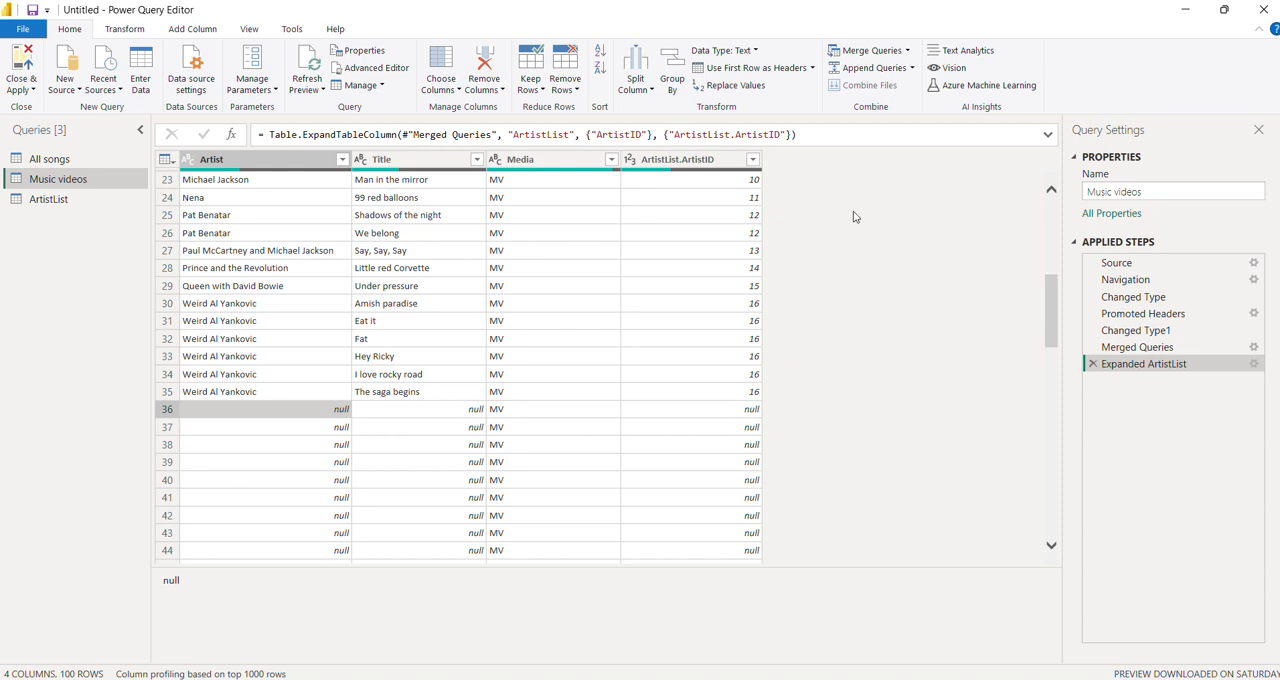
pyautogui.click(204, 34)
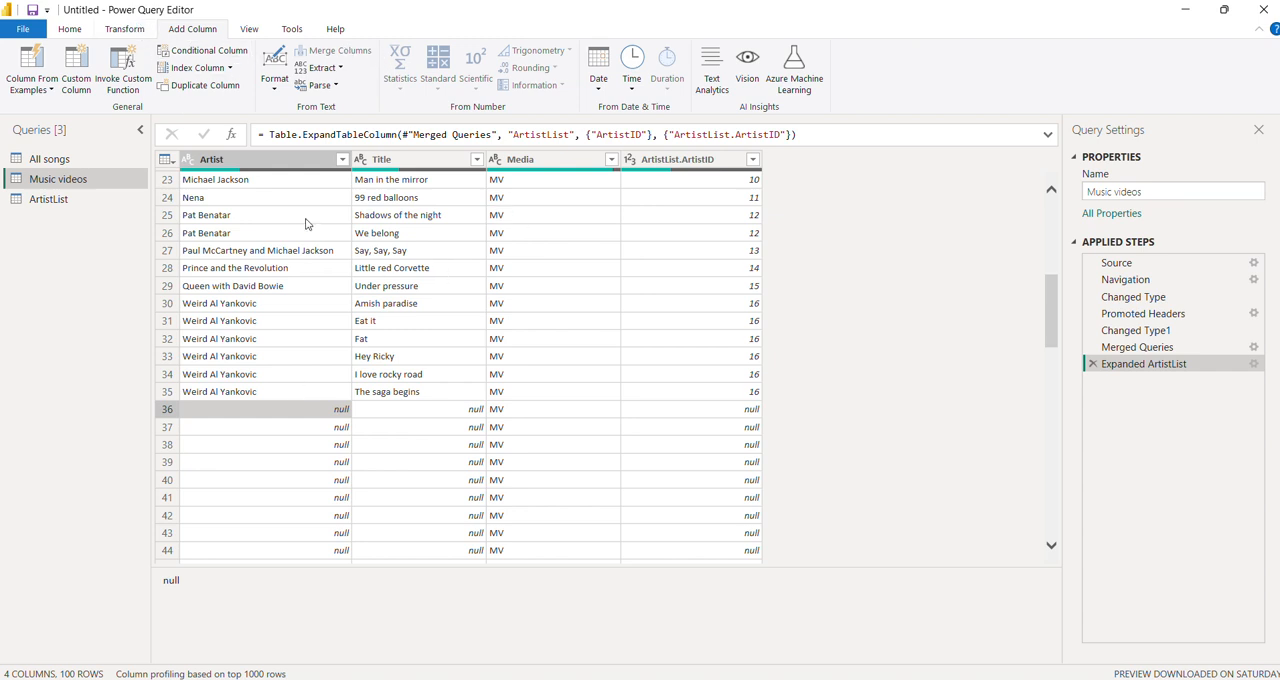
pyautogui.click(279, 159)
pyautogui.hotkey('shift', 'Right')
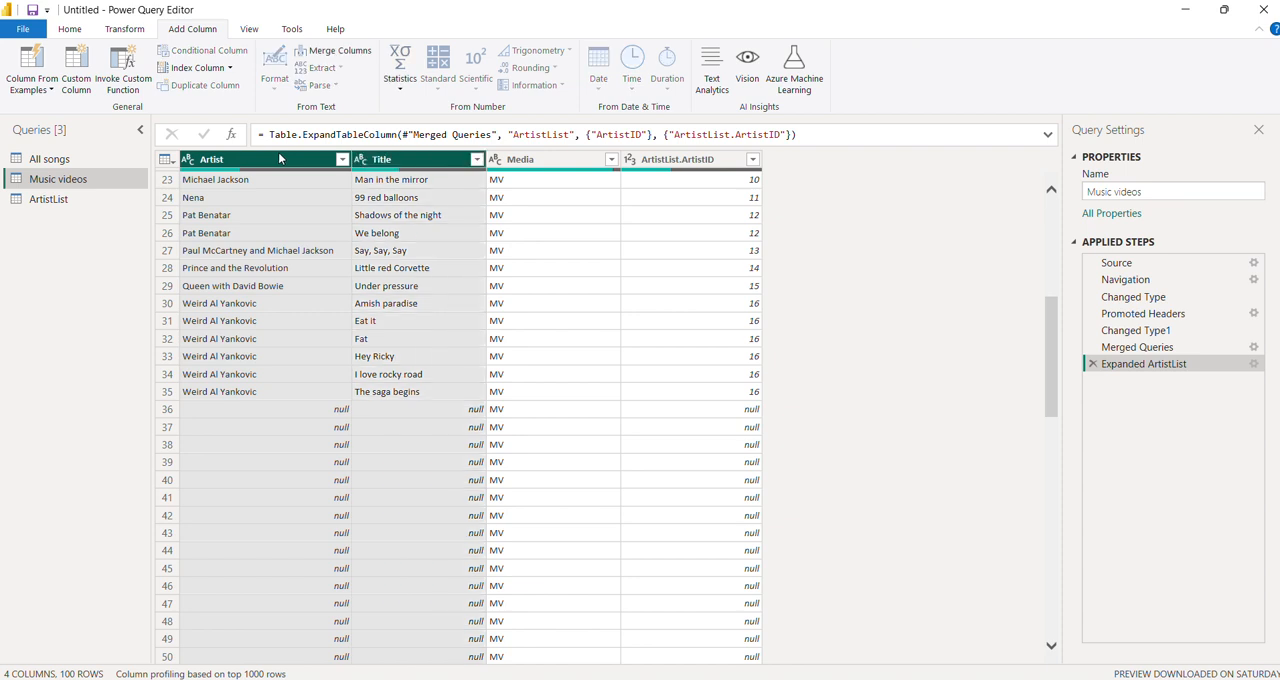
pyautogui.click(348, 57)
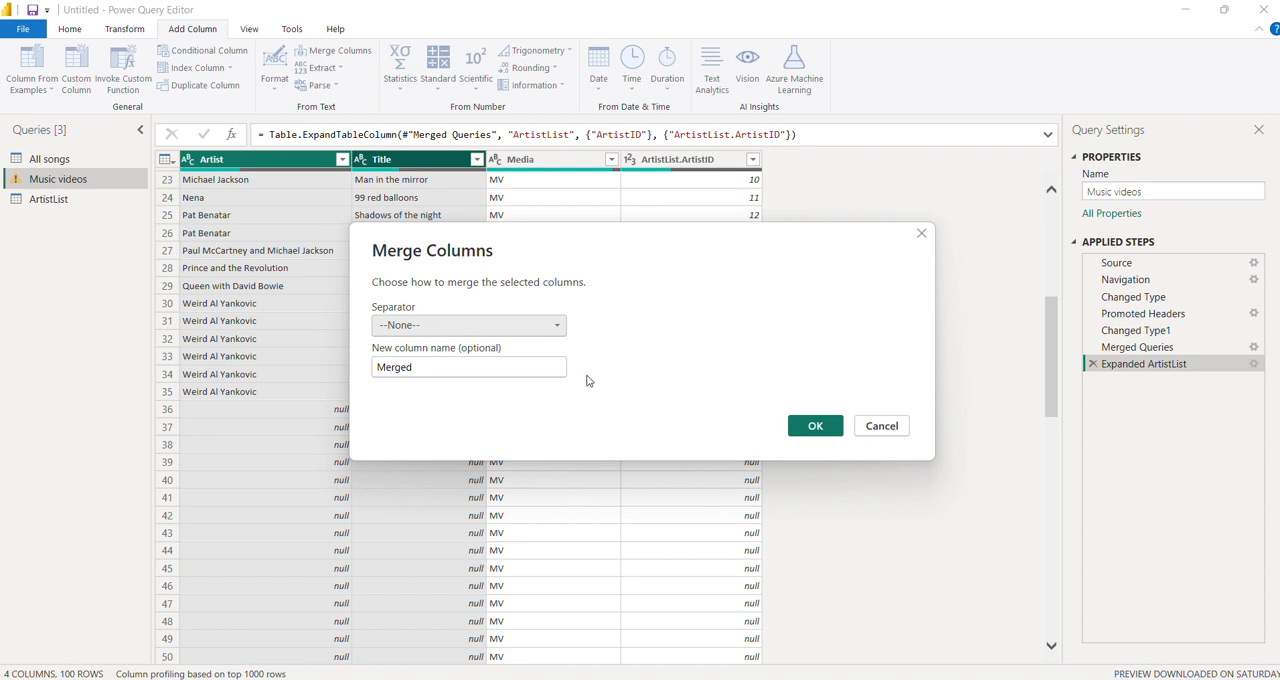
pyautogui.click(815, 426)
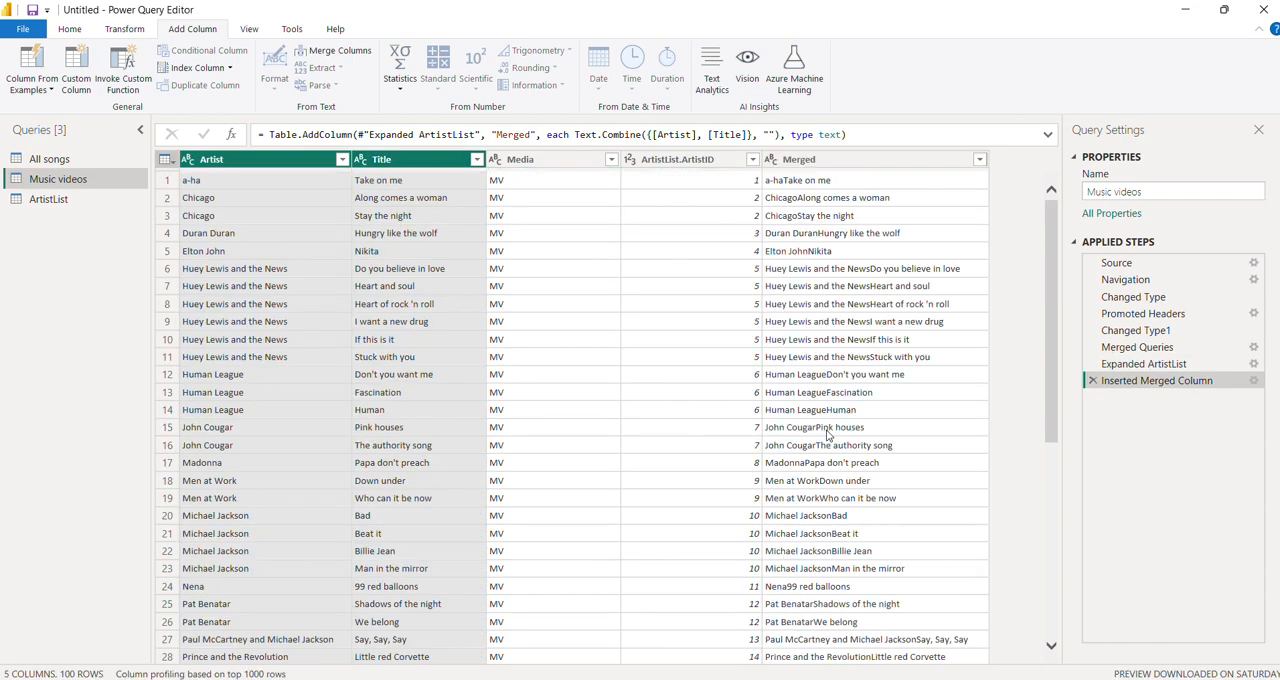
# - Filter the Merged column with Remove Empty to drop the rows that have no artist or title
pyautogui.scroll(-10, 866, 343)
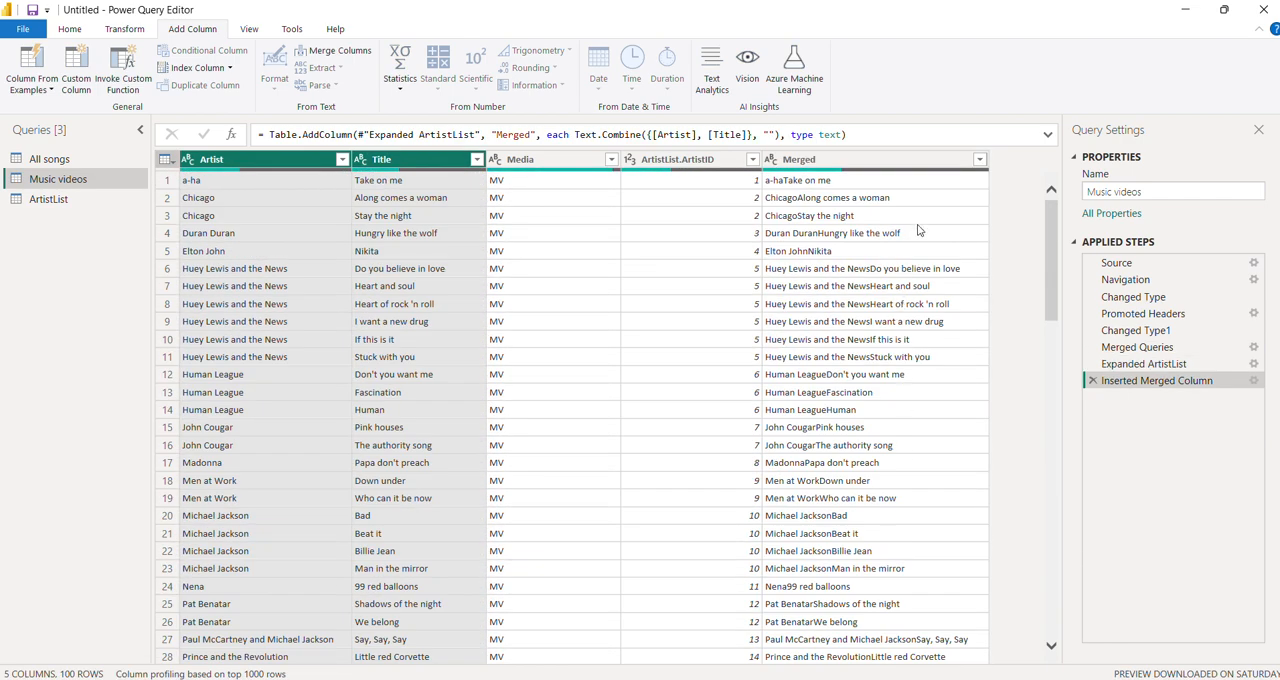
pyautogui.click(981, 160)
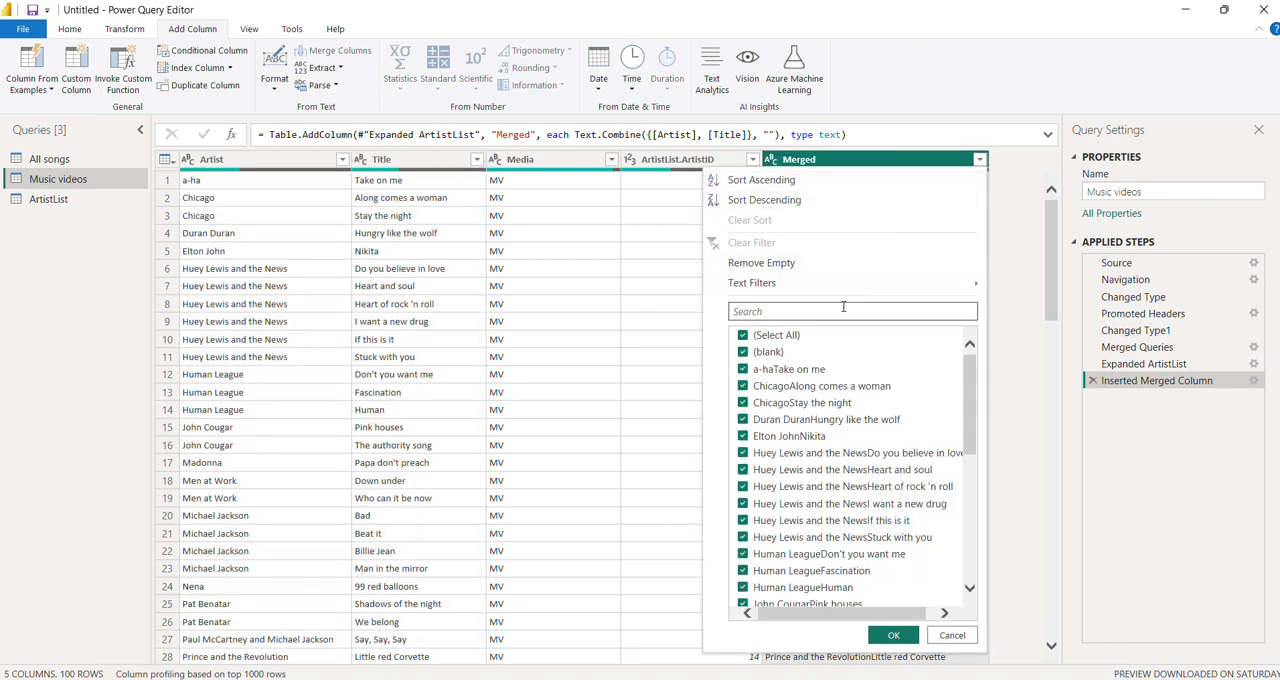
pyautogui.click(788, 265)
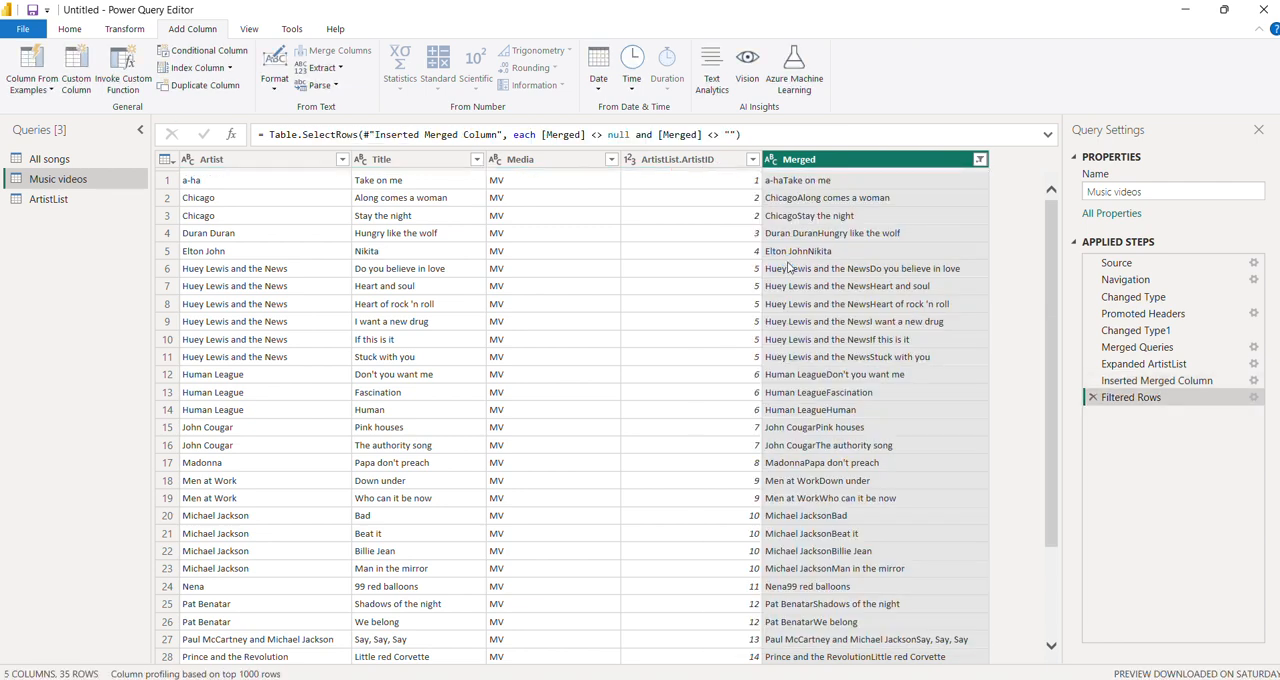
pyautogui.scroll(-2, 810, 398)
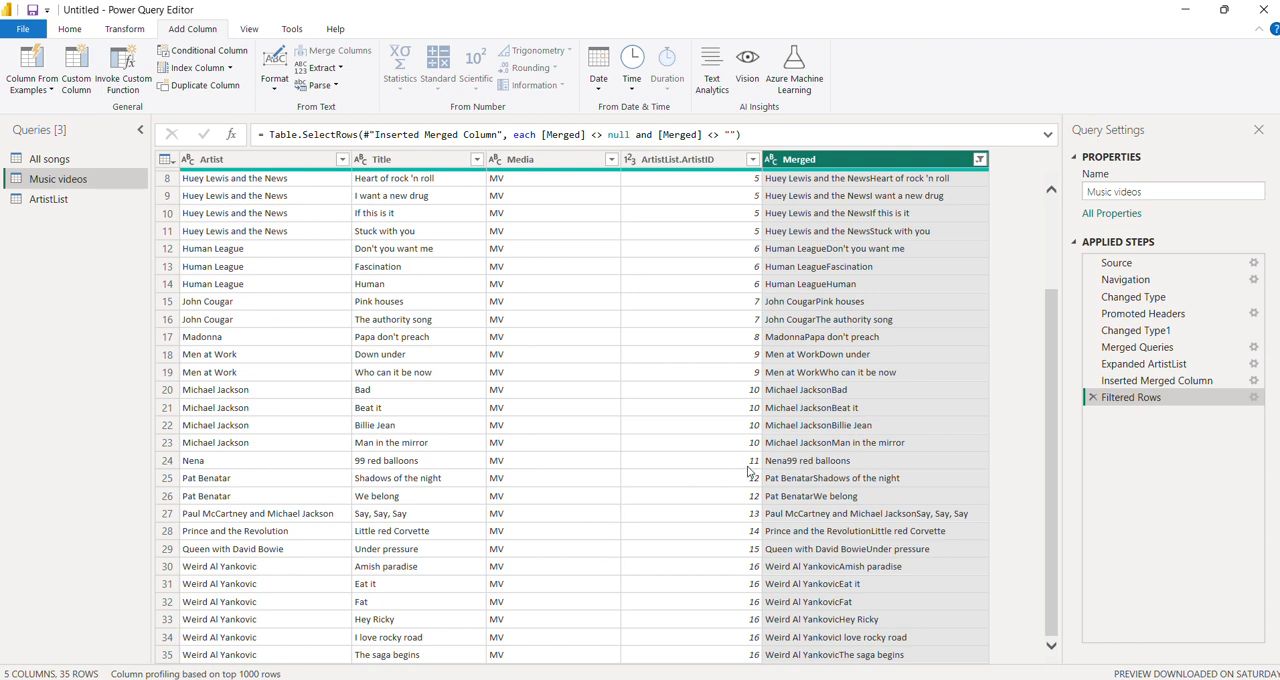
# - Remove the Merged helper column from the Music videos query
pyautogui.scroll(3, 748, 470)
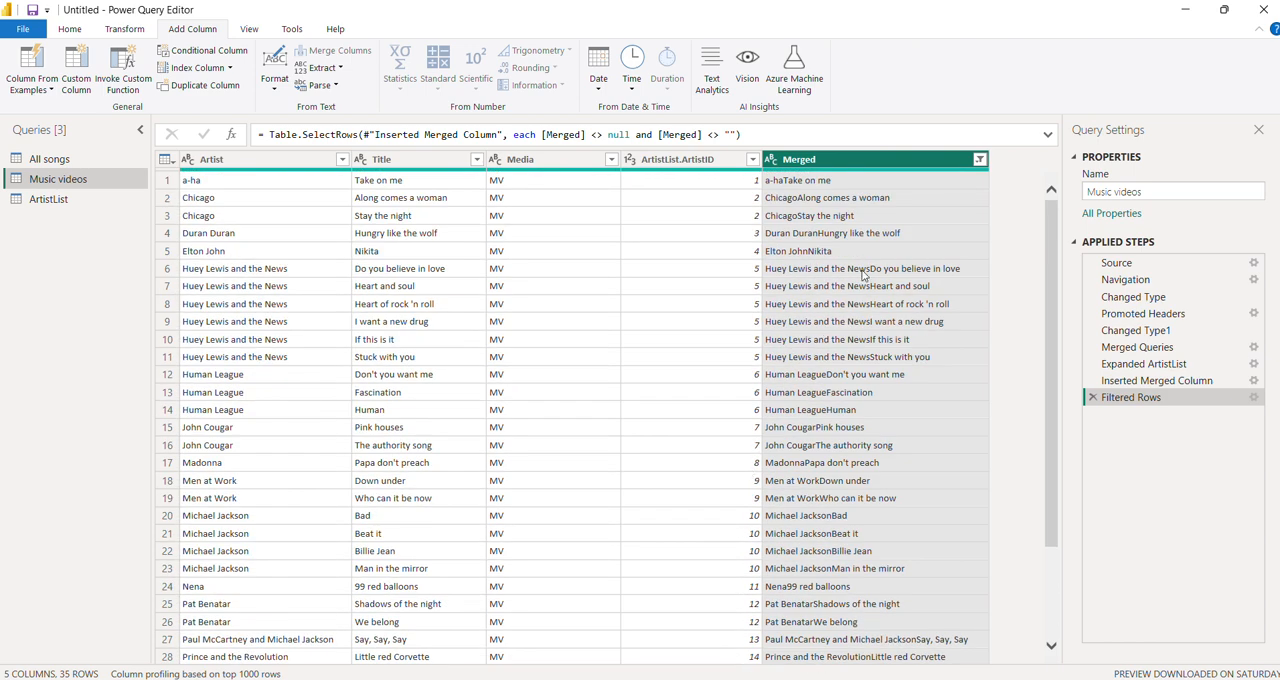
pyautogui.rightClick(795, 158)
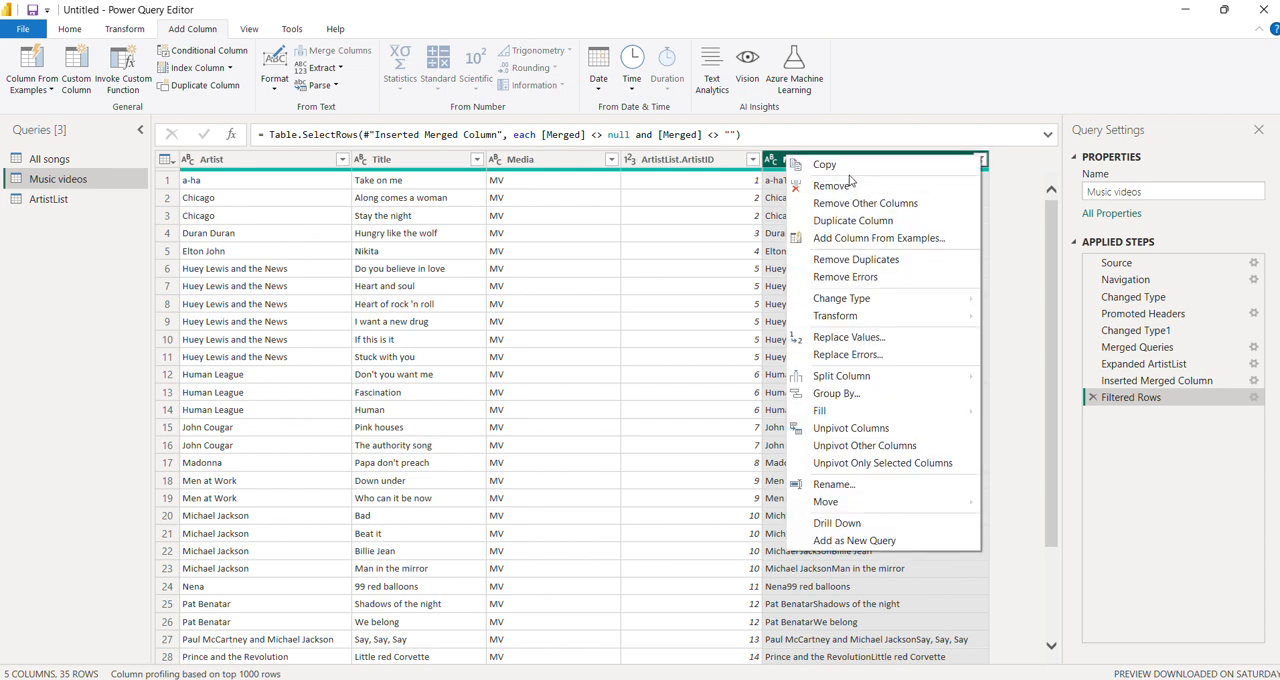
pyautogui.click(832, 185)
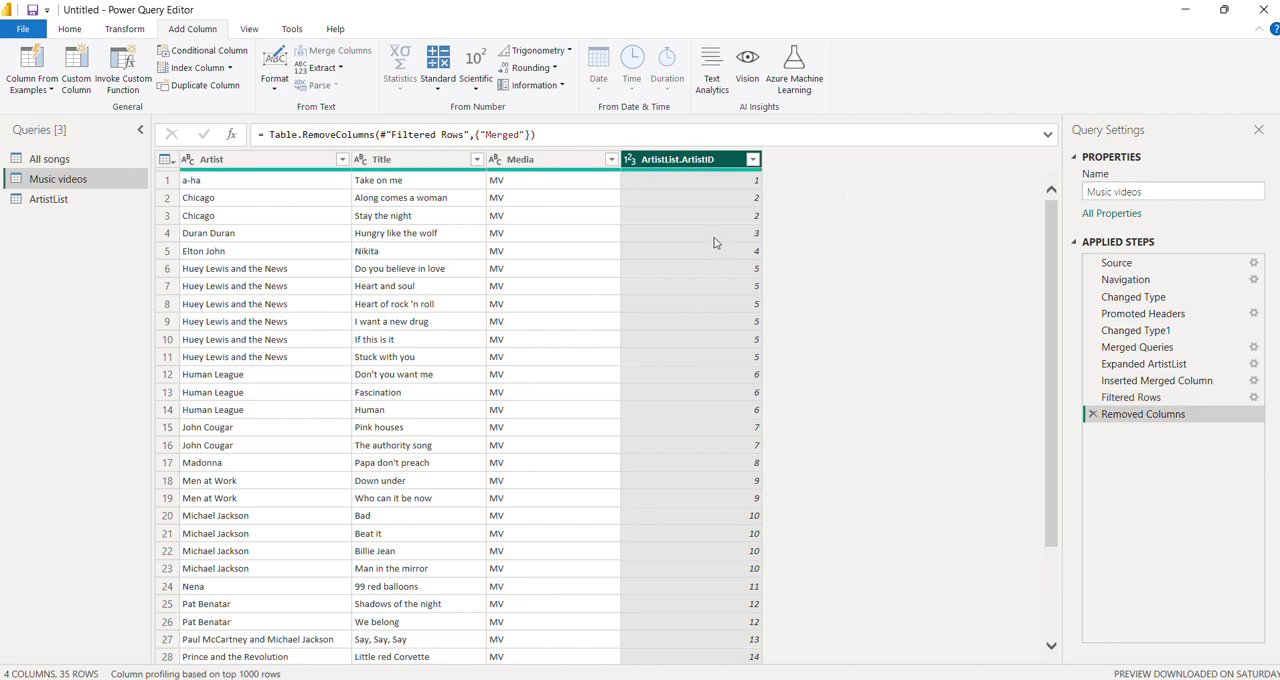
# - Check the ArtistList.ArtistID values in Music videos against the artists and IDs in the ArtistList query
pyautogui.scroll(-3, 708, 270)
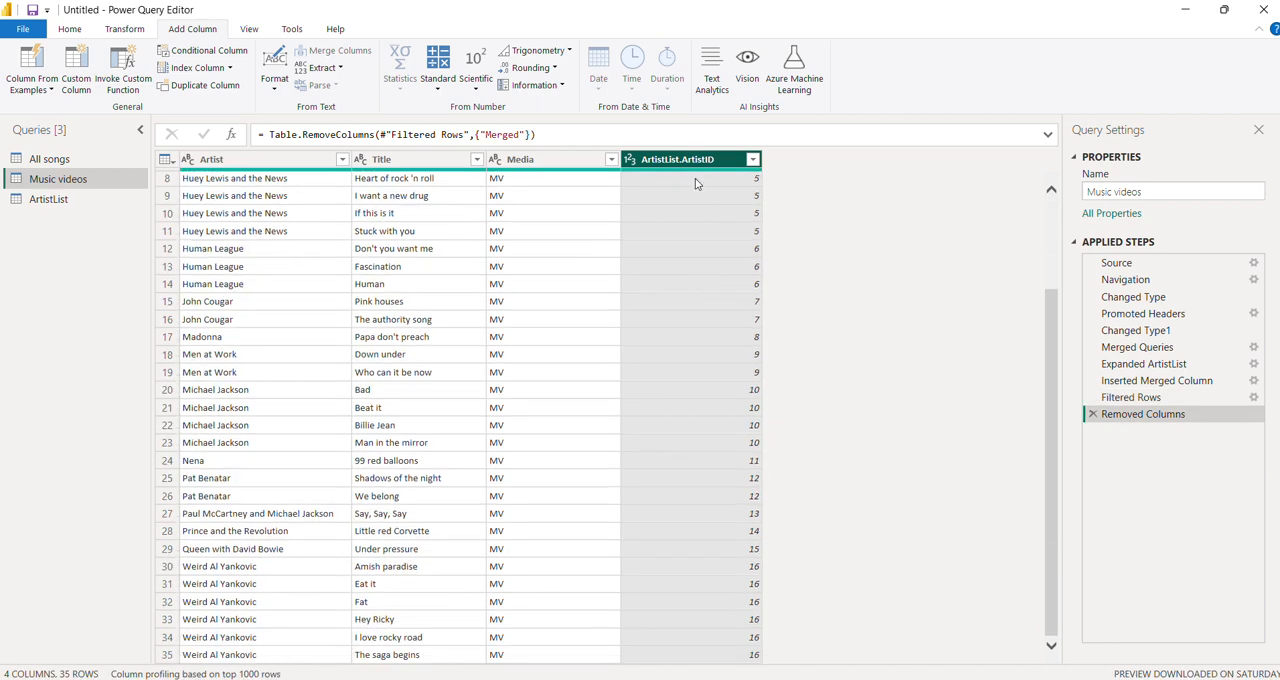
pyautogui.scroll(3, 708, 289)
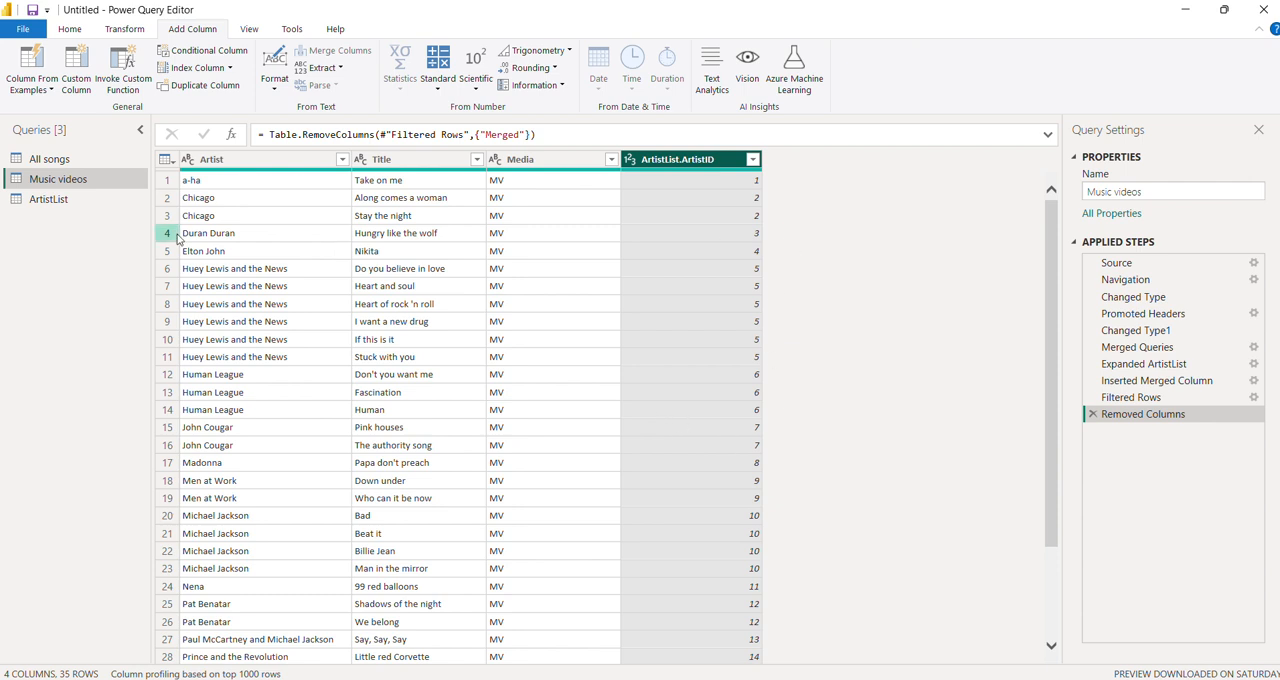
pyautogui.click(55, 199)
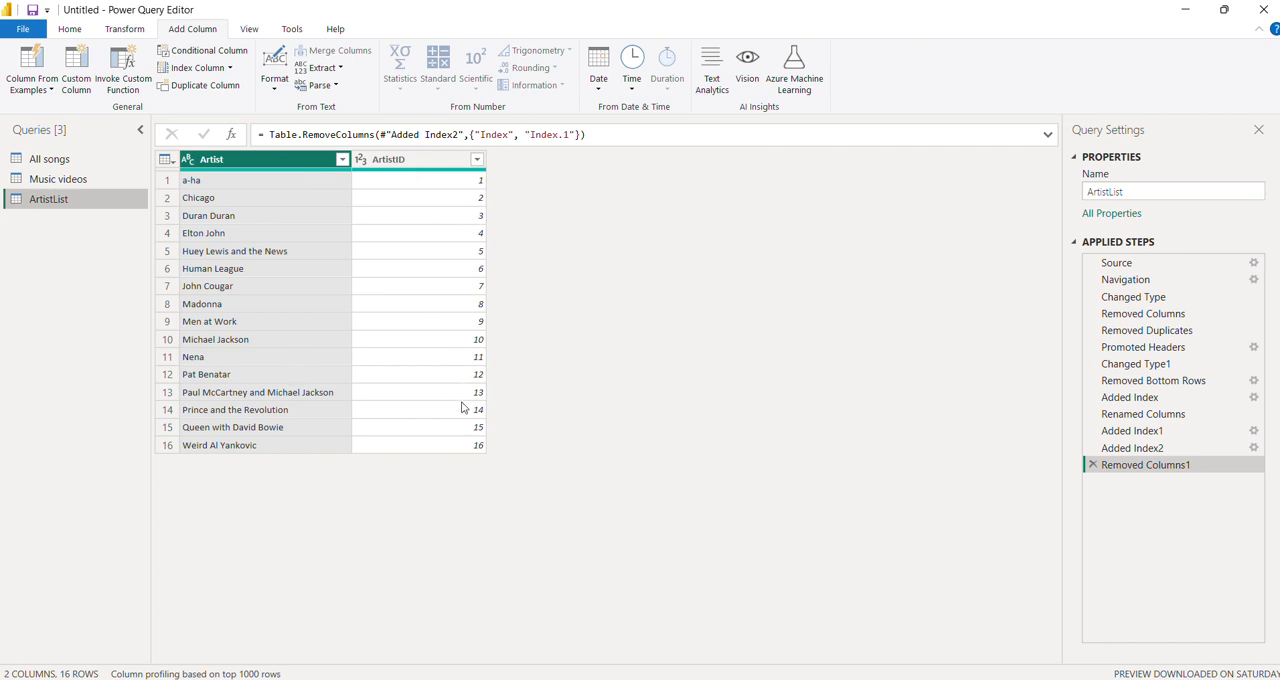
pyautogui.click(78, 181)
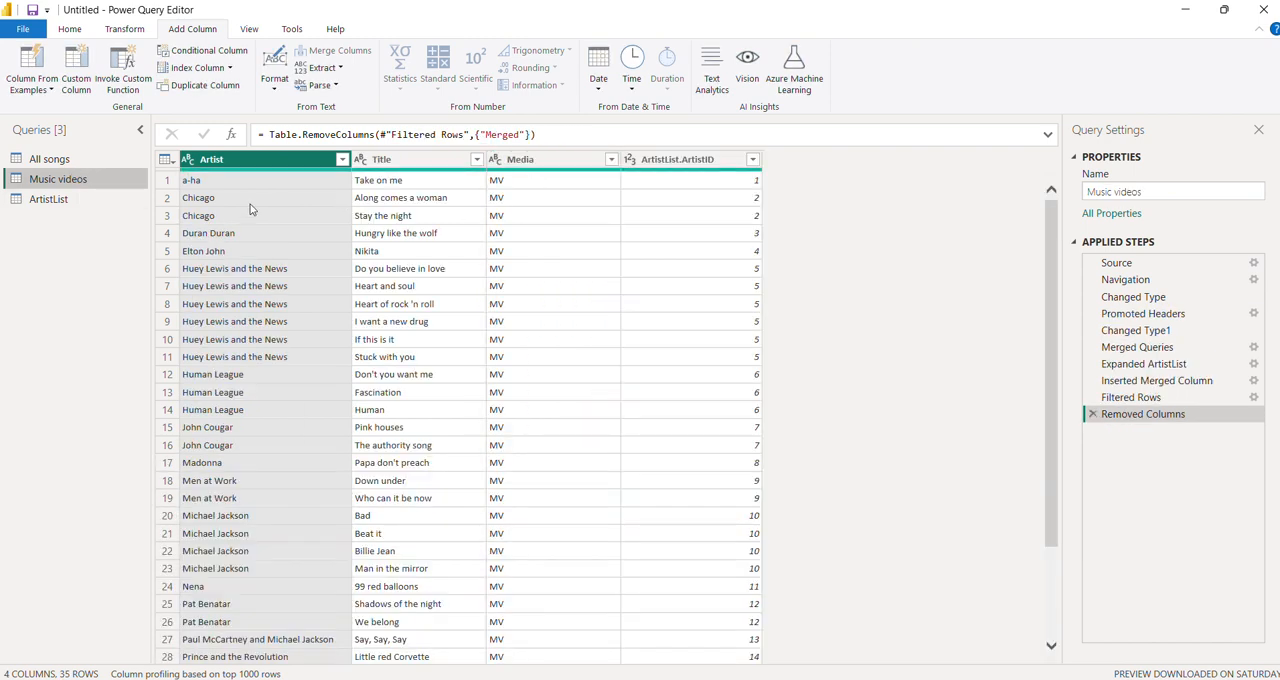